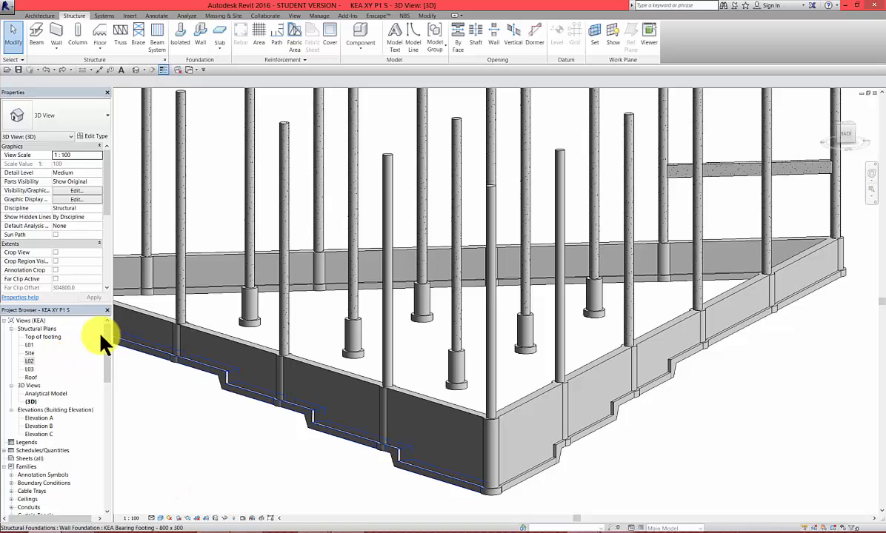
# - Open the L02 structural plan and delete the existing beam on grid A6 between the first two columns
pyautogui.click(29, 385)
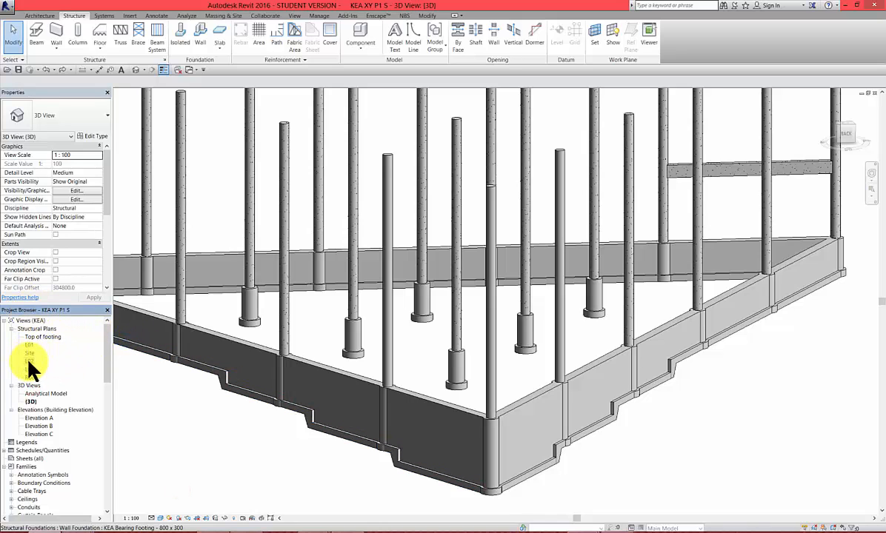
pyautogui.doubleClick(30, 361)
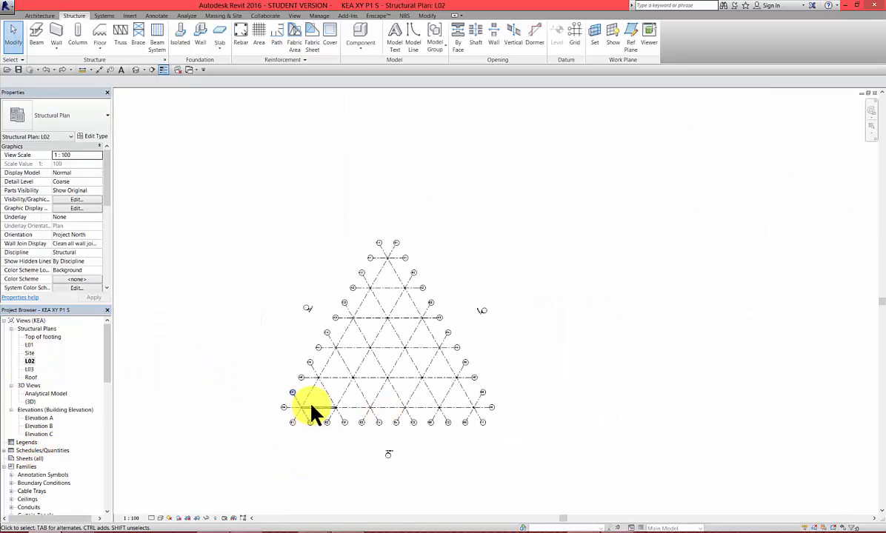
pyautogui.click(312, 407)
pyautogui.press('Delete')
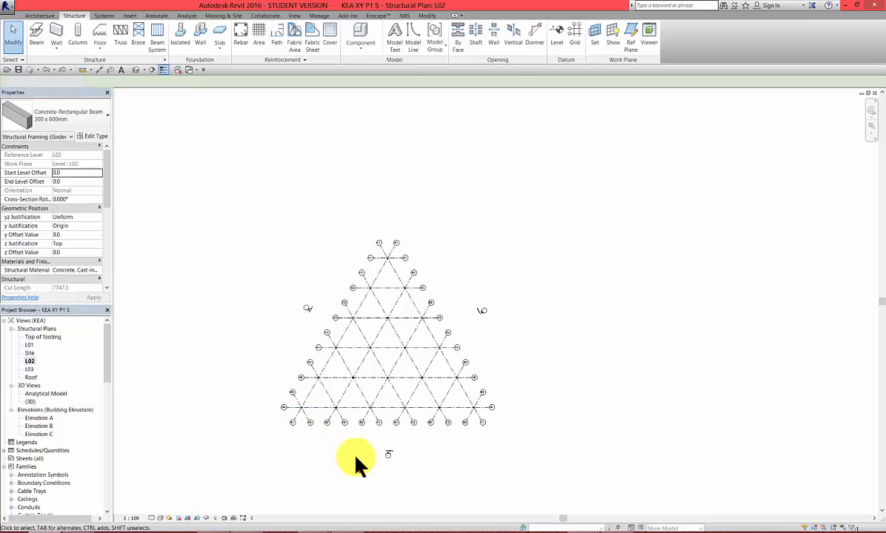
pyautogui.click(357, 464)
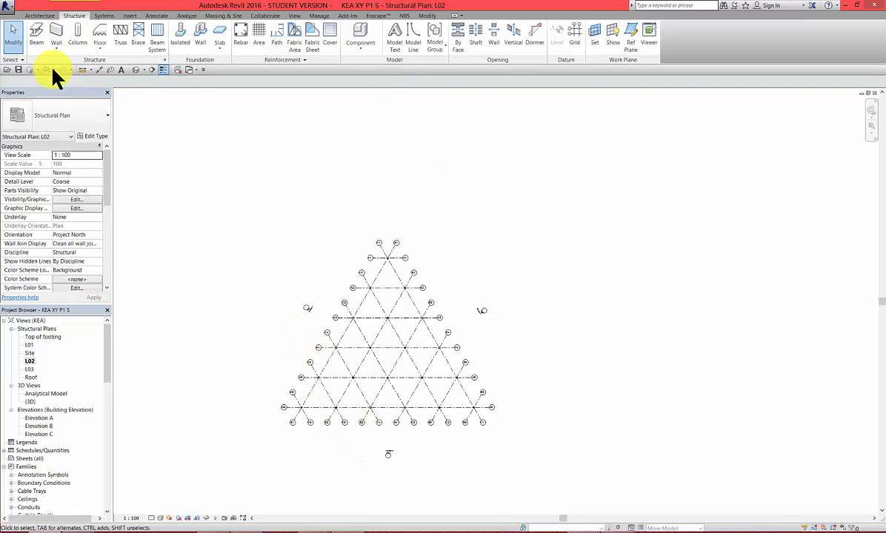
# - Place 300 x 600mm concrete rectangular beams along all grid lines on level L02 with the On Grids option
pyautogui.click(40, 41)
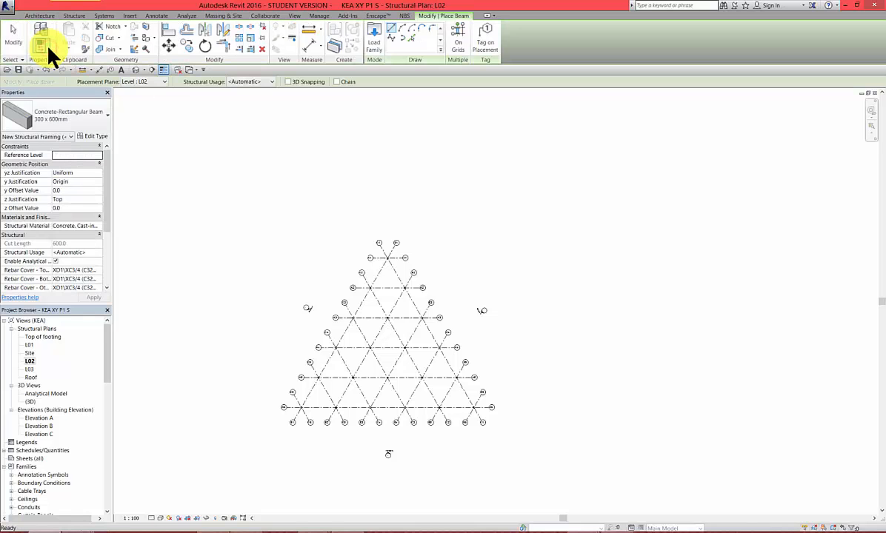
pyautogui.click(104, 115)
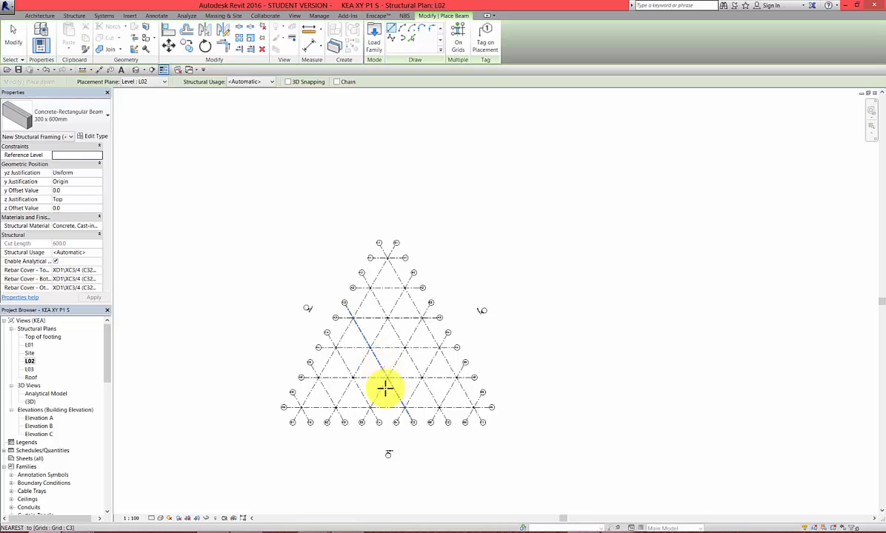
pyautogui.click(455, 43)
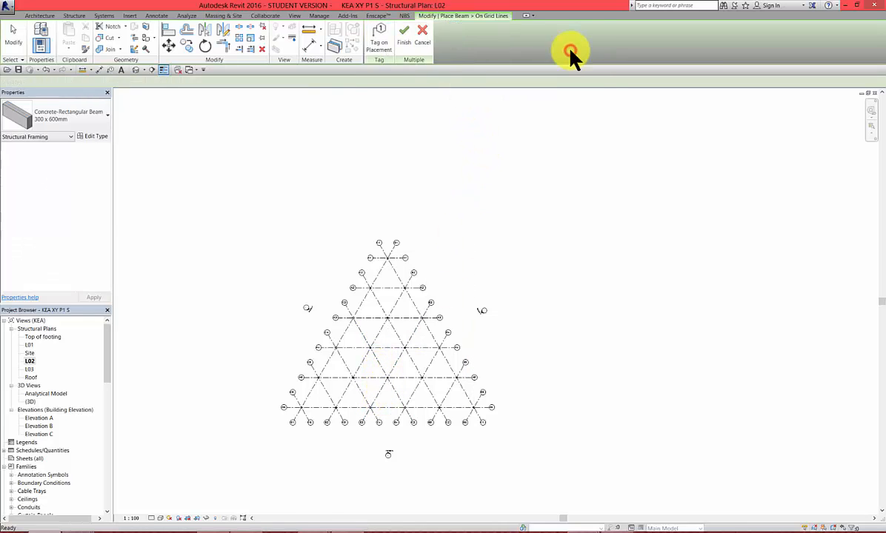
pyautogui.moveTo(522, 449); pyautogui.dragTo(237, 217)
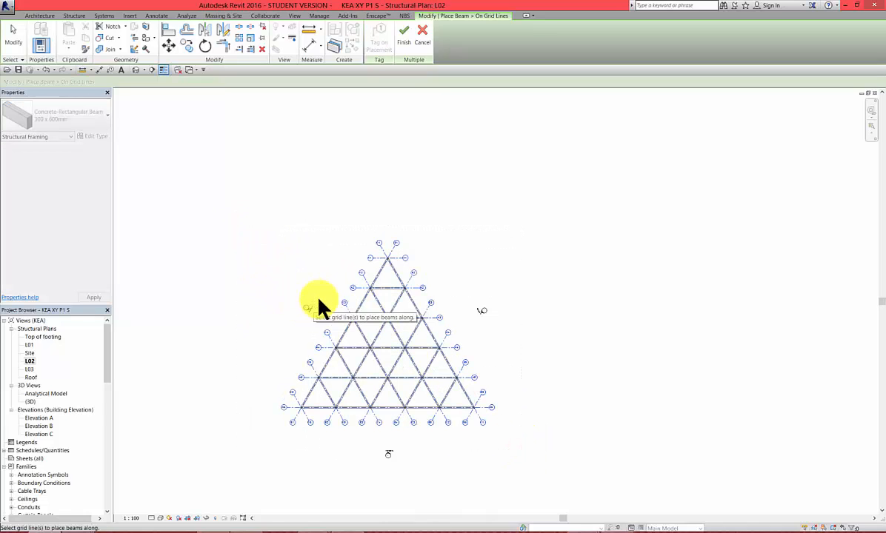
pyautogui.click(403, 37)
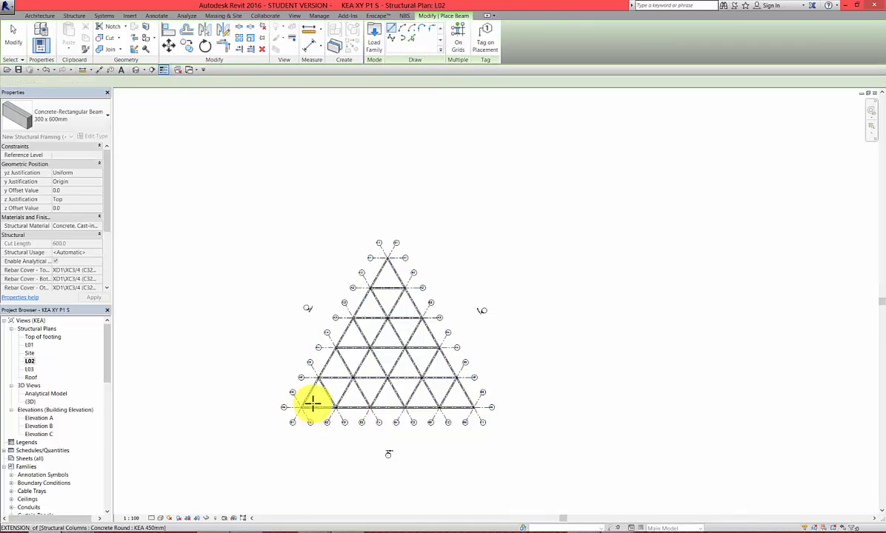
pyautogui.scroll(3, 312, 404)
pyautogui.click(20, 31)
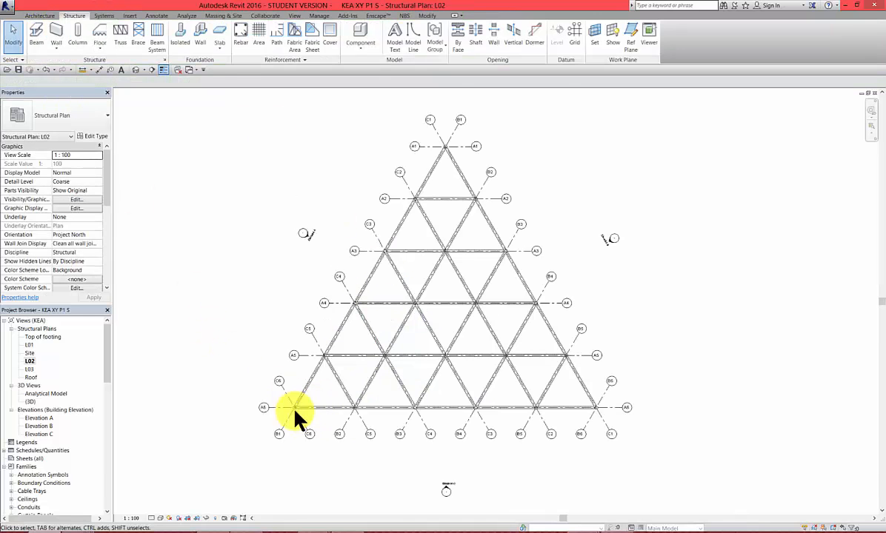
# - Examine the individual beam segments between columns along grid A6 and on the diagonals between A6 and A5
pyautogui.scroll(3, 296, 413)
pyautogui.scroll(-1, 538, 309)
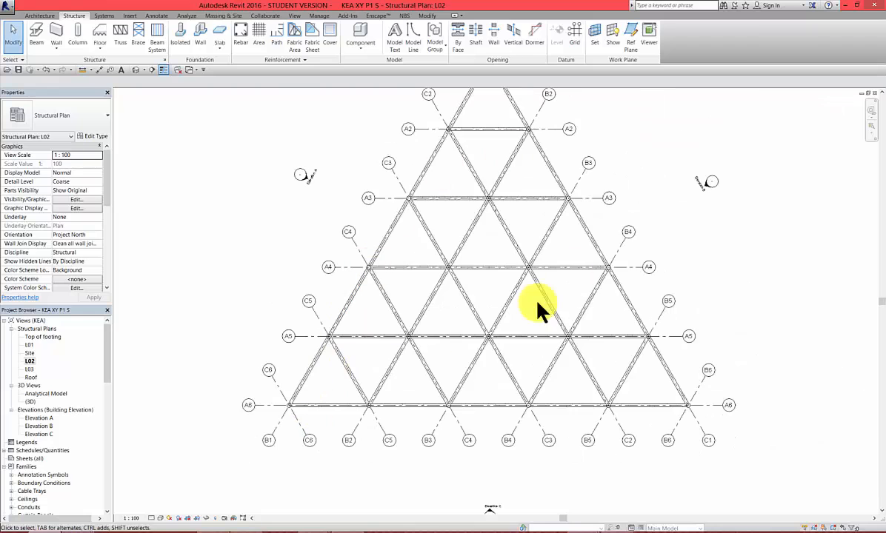
pyautogui.scroll(3, 296, 409)
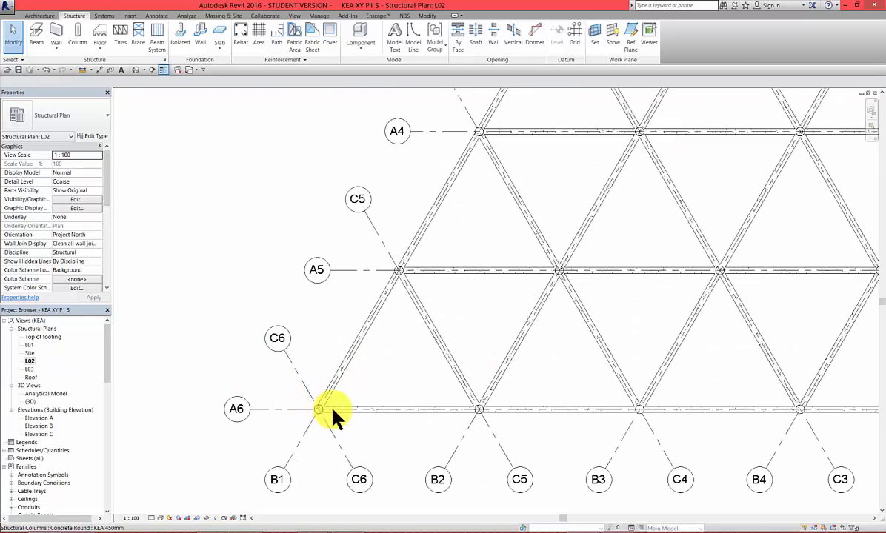
pyautogui.click(335, 410)
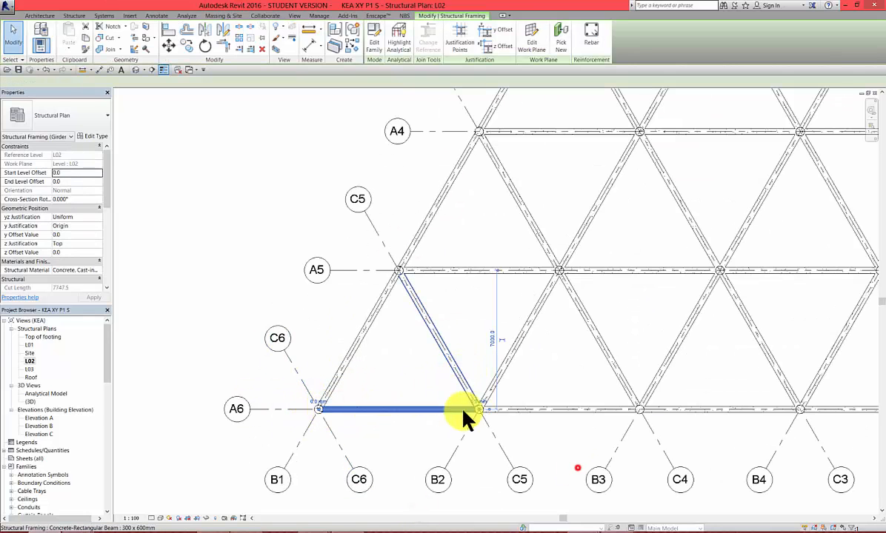
pyautogui.click(461, 377)
pyautogui.click(514, 431)
pyautogui.click(528, 411)
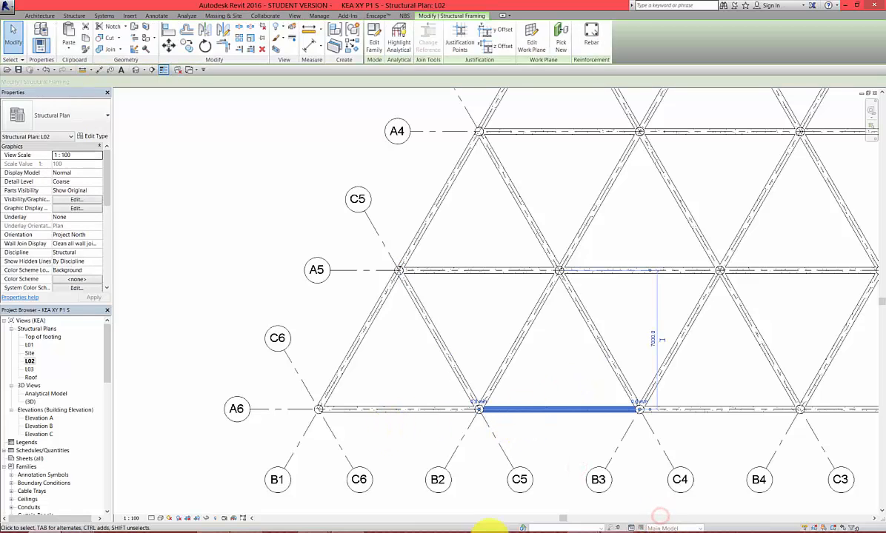
pyautogui.press('Escape')
pyautogui.scroll(-2, 392, 439)
pyautogui.click(565, 393)
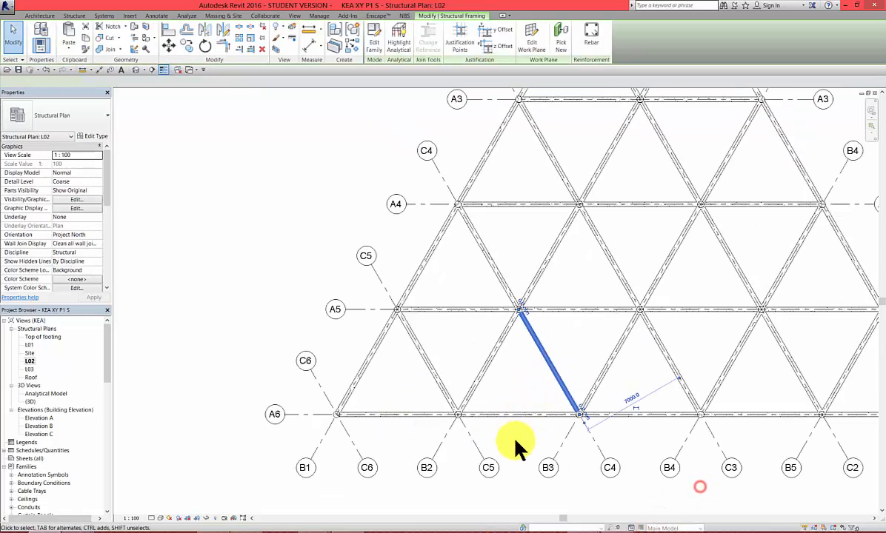
pyautogui.press('Escape')
pyautogui.click(501, 340)
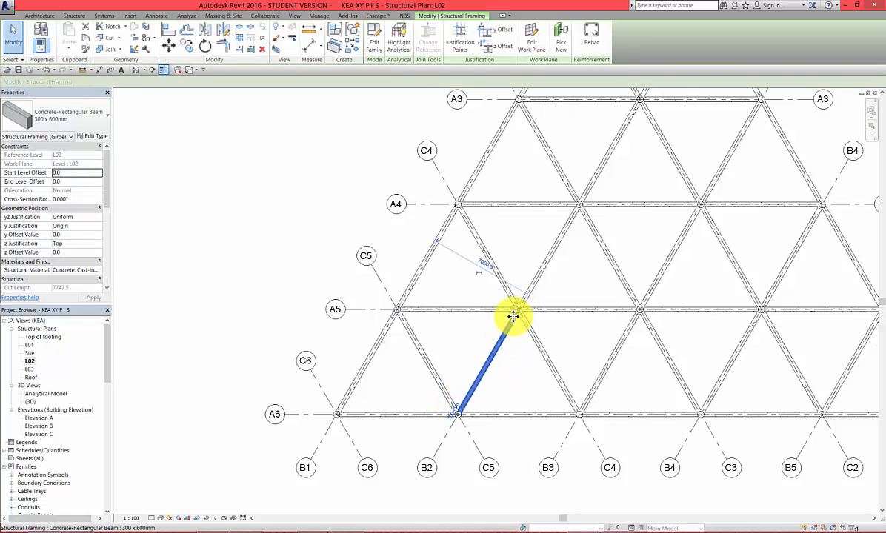
pyautogui.moveTo(513, 316); pyautogui.dragTo(520, 310)
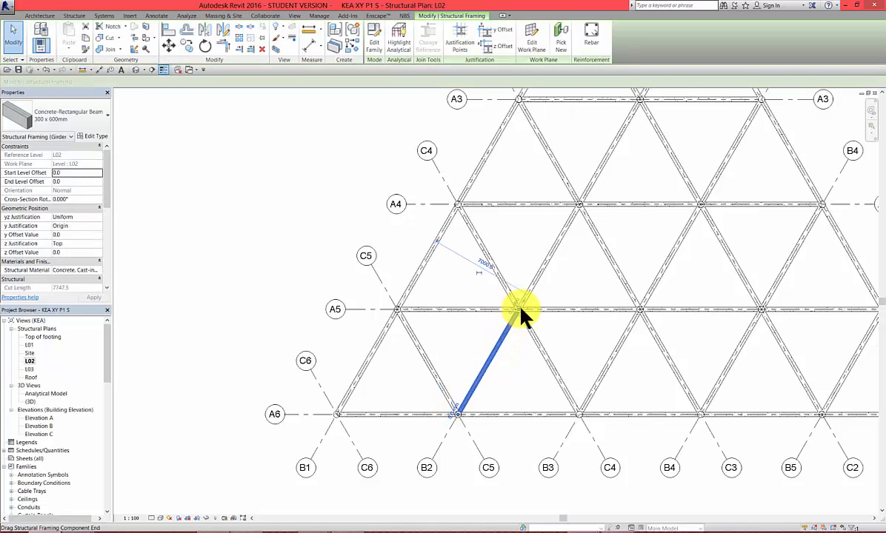
pyautogui.click(518, 353)
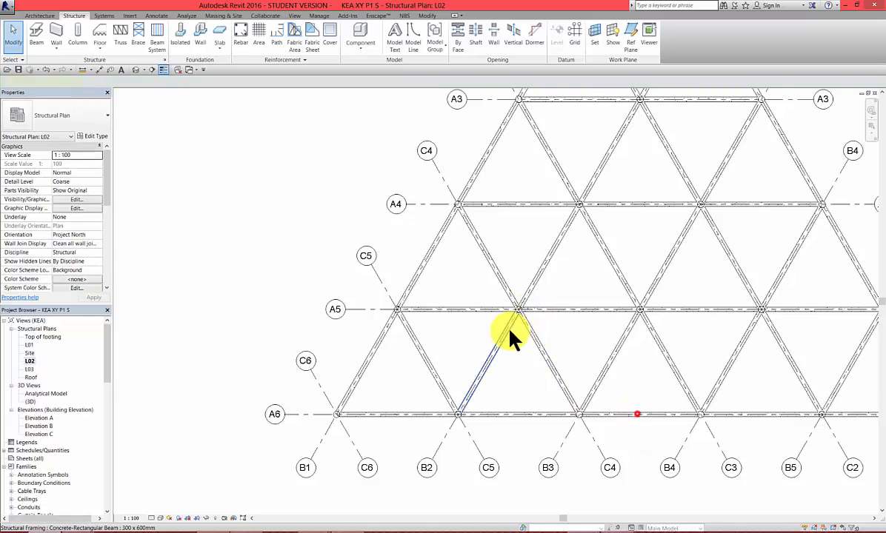
pyautogui.click(510, 332)
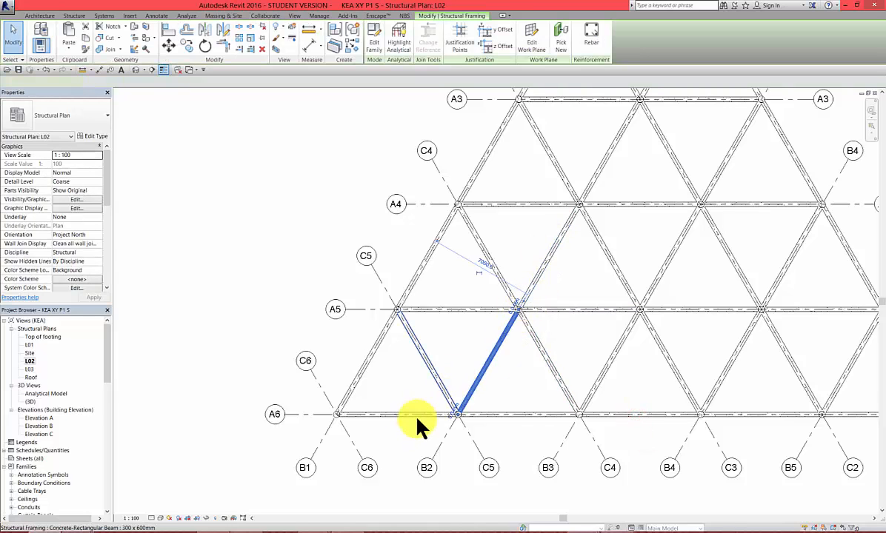
pyautogui.scroll(-2, 417, 419)
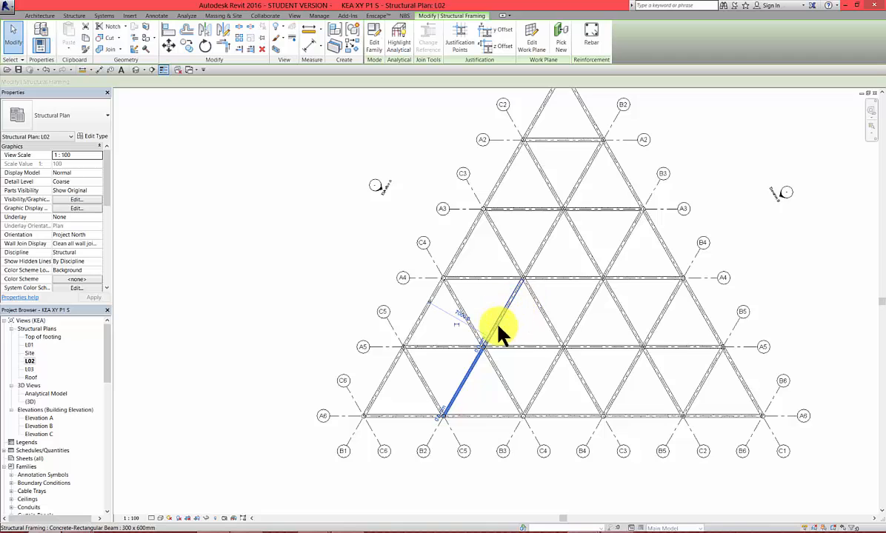
pyautogui.scroll(2, 481, 348)
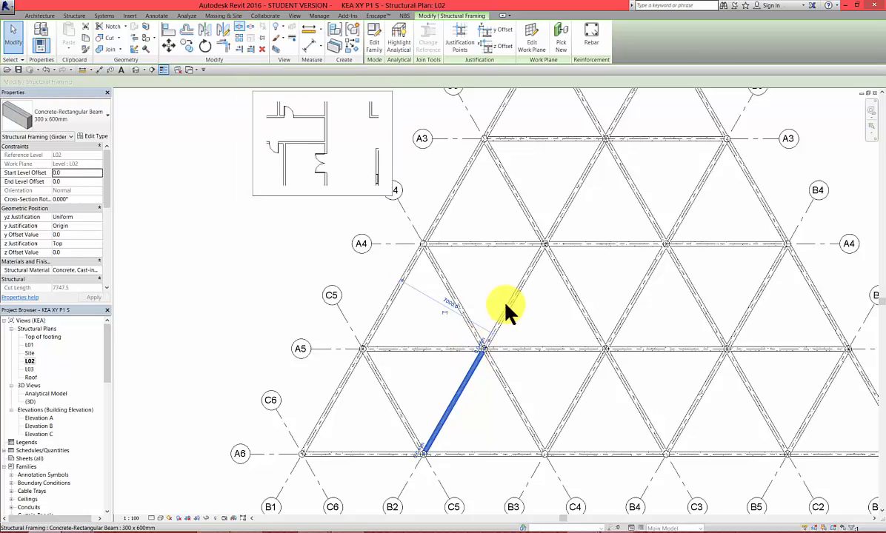
pyautogui.click(239, 28)
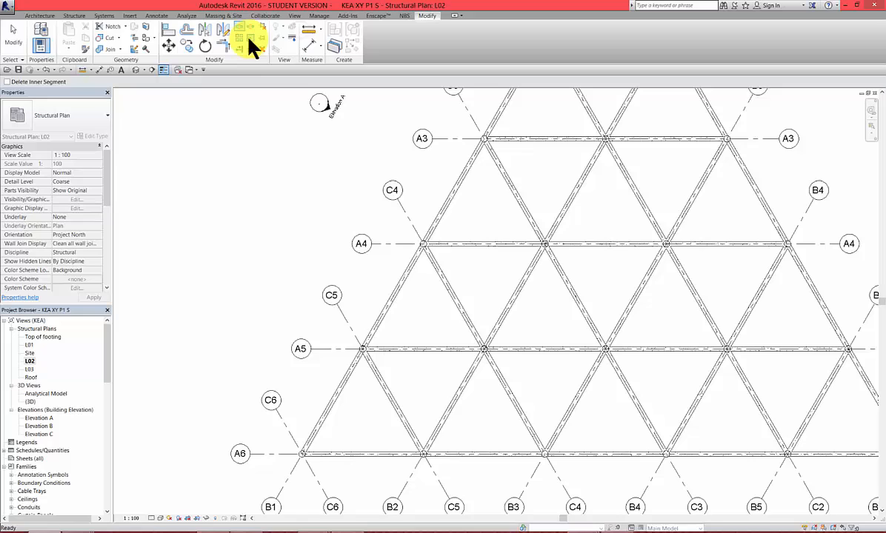
pyautogui.click(483, 345)
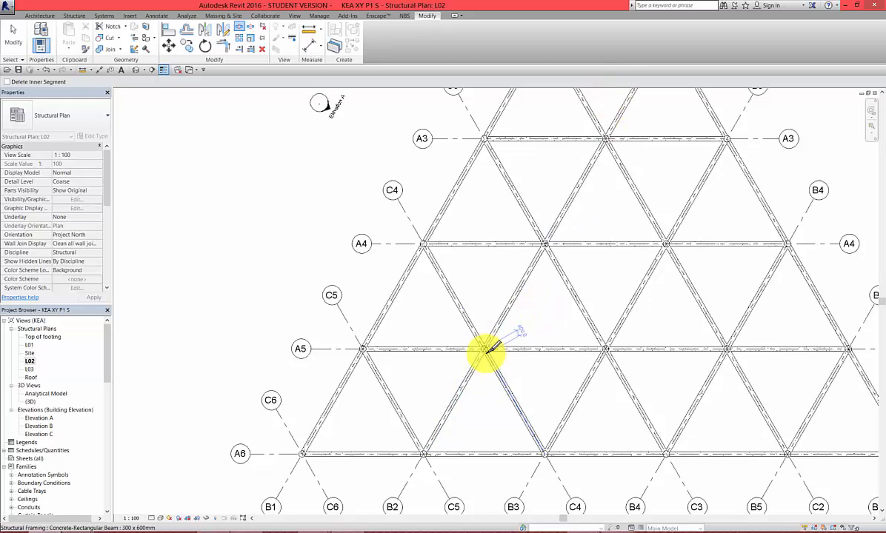
pyautogui.scroll(-1, 481, 360)
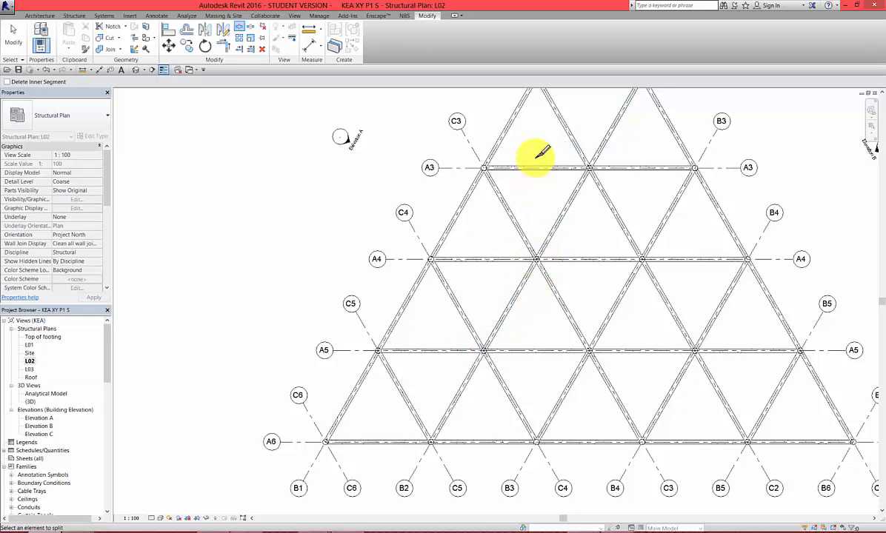
pyautogui.click(14, 34)
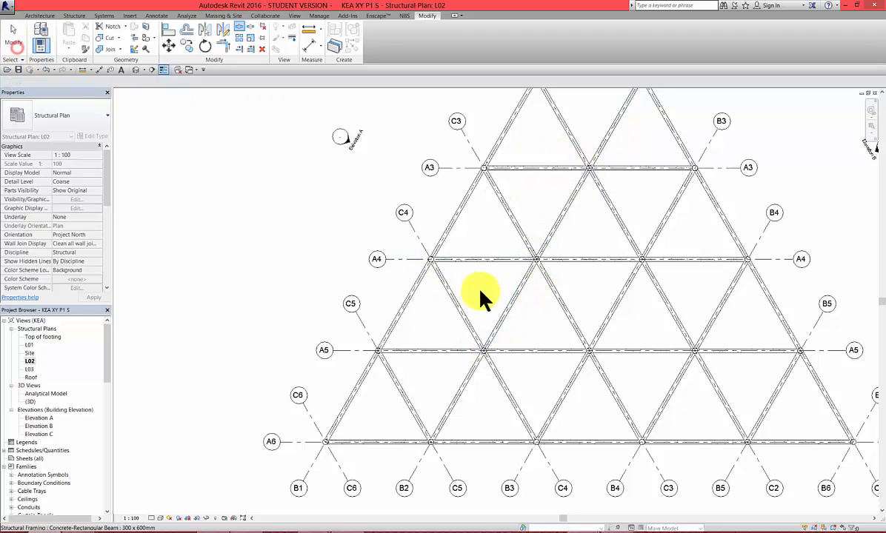
# - Examine individual inner and perimeter beams of the L02 grid to check how each one spans between its columns
pyautogui.click(511, 300)
pyautogui.scroll(-2, 495, 337)
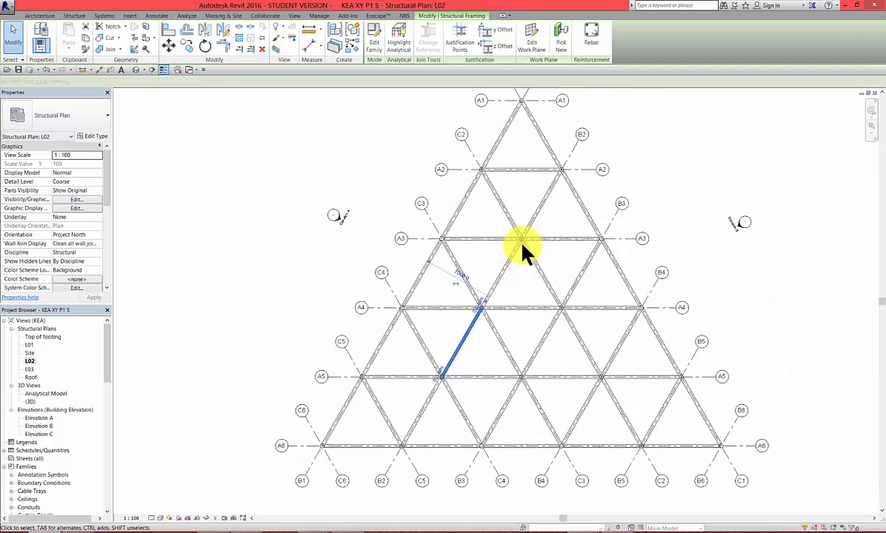
pyautogui.click(495, 153)
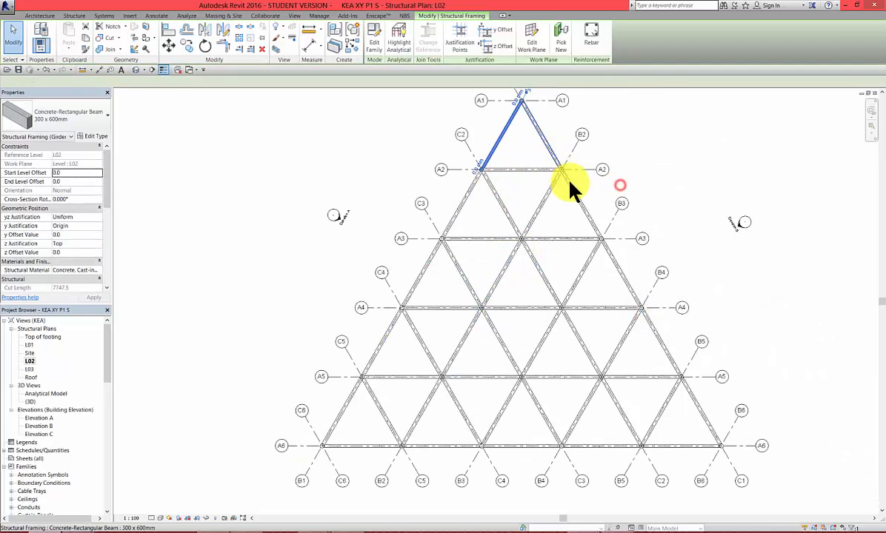
pyautogui.keyDown('ctrl'); pyautogui.click(572, 186); pyautogui.keyUp('ctrl')
pyautogui.click(717, 236)
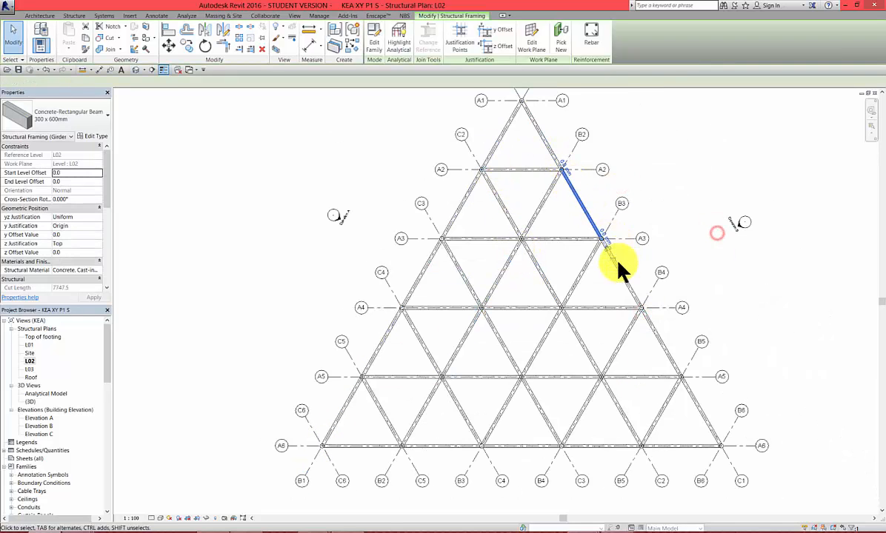
pyautogui.click(651, 346)
pyautogui.click(647, 348)
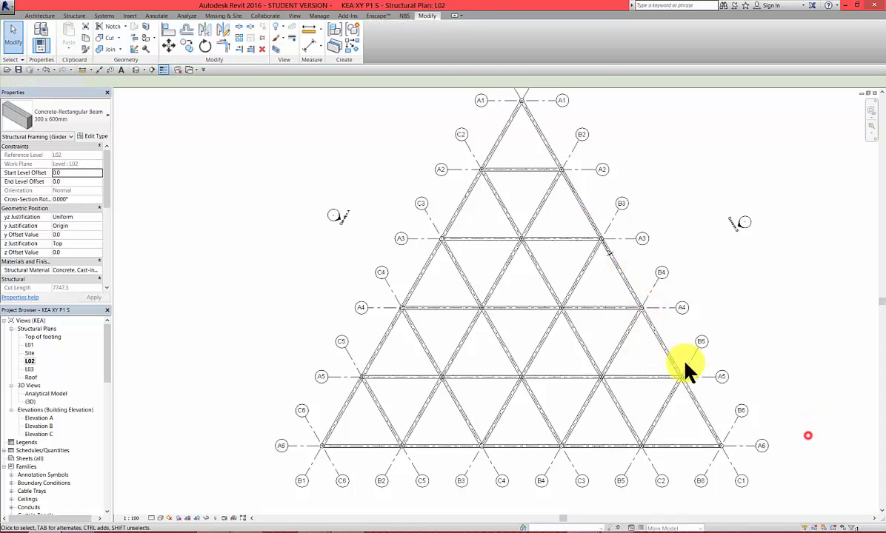
pyautogui.click(480, 356)
pyautogui.click(376, 333)
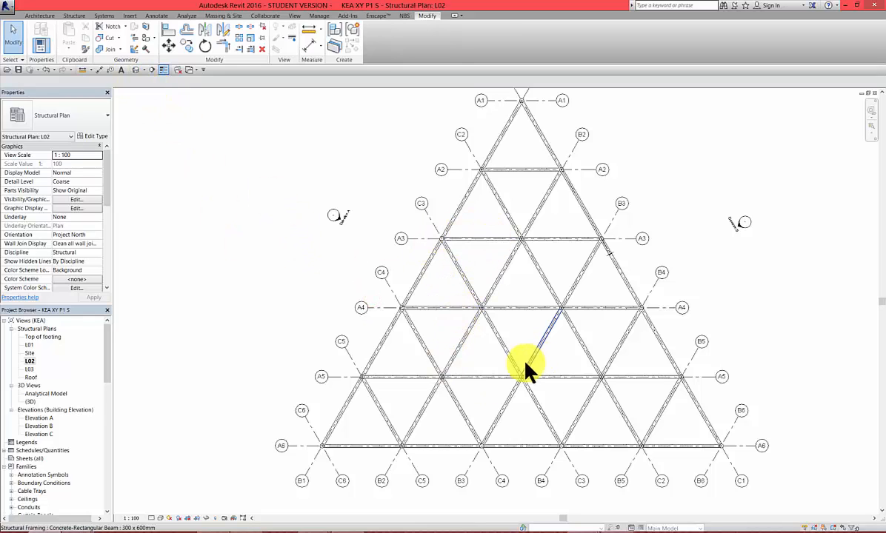
# - Open the 3D view and select all instances of the 300 x 600mm concrete rectangular beam
pyautogui.click(133, 69)
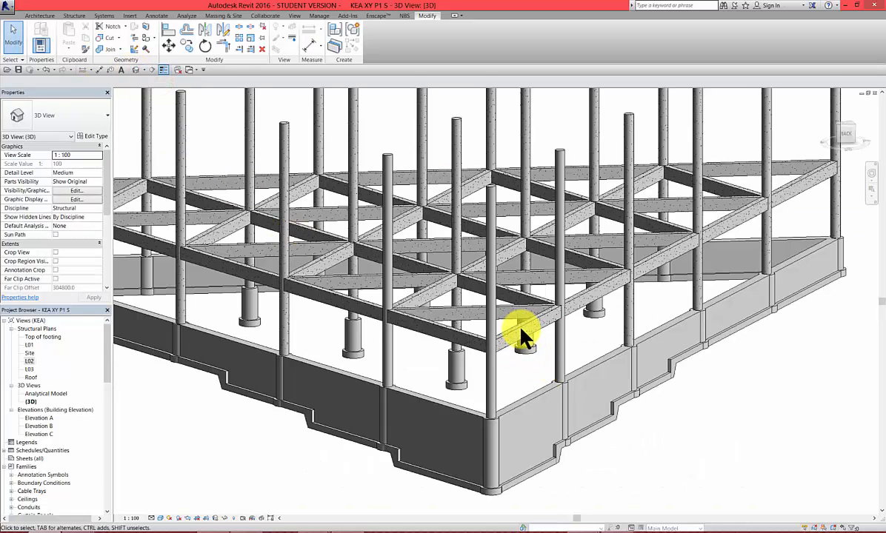
pyautogui.click(520, 325)
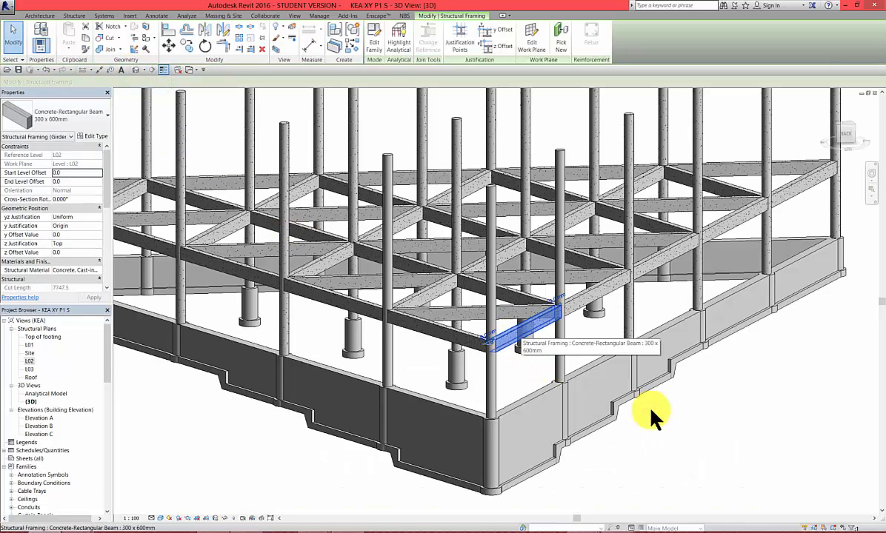
pyautogui.rightClick(520, 331)
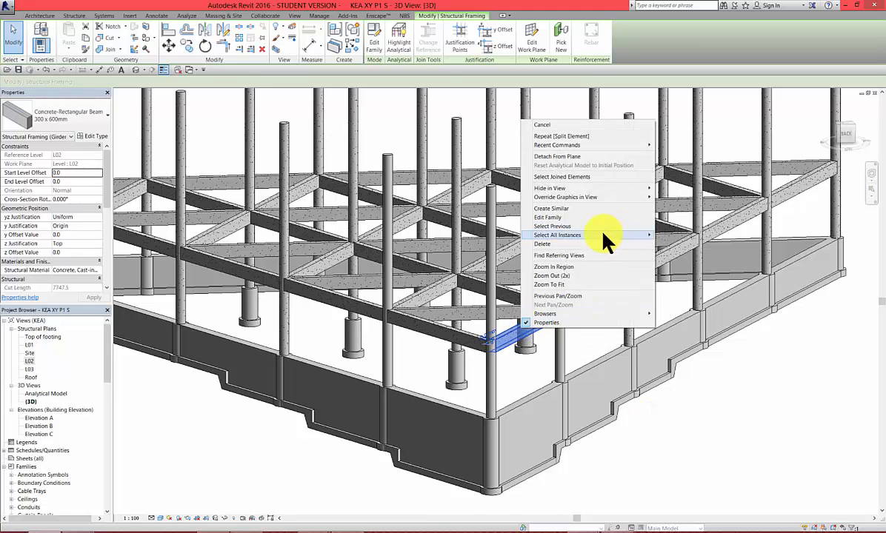
pyautogui.moveTo(604, 234)
pyautogui.click(689, 243)
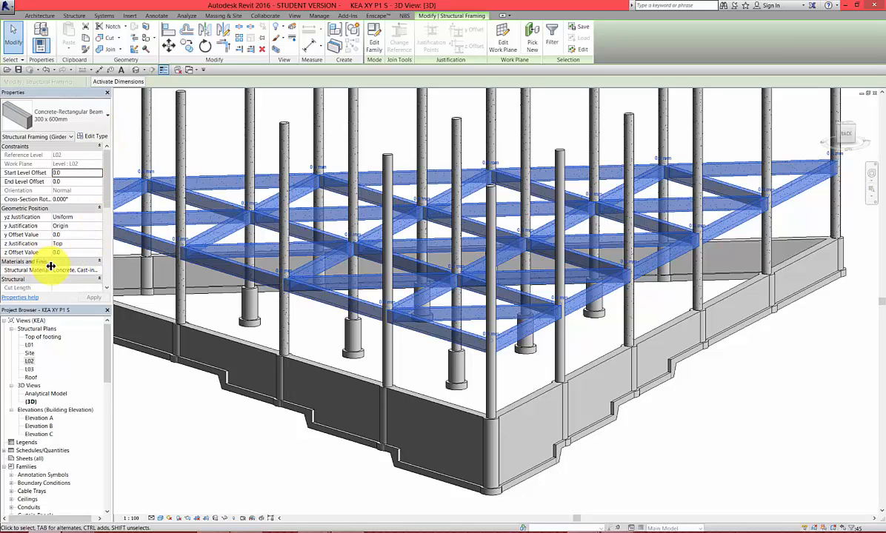
# - Set the structural material of all the selected 300 x 600mm beams to KEA Concrete
pyautogui.click(69, 337)
pyautogui.click(87, 270)
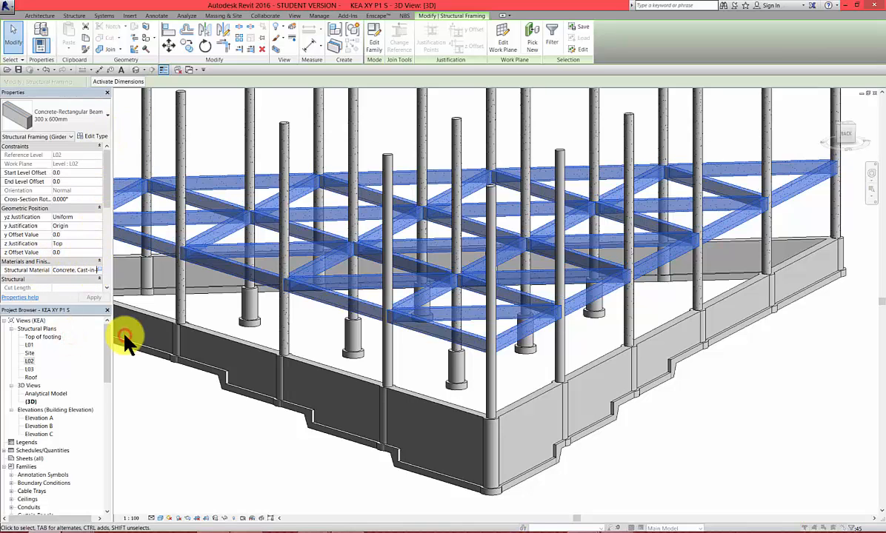
pyautogui.click(99, 269)
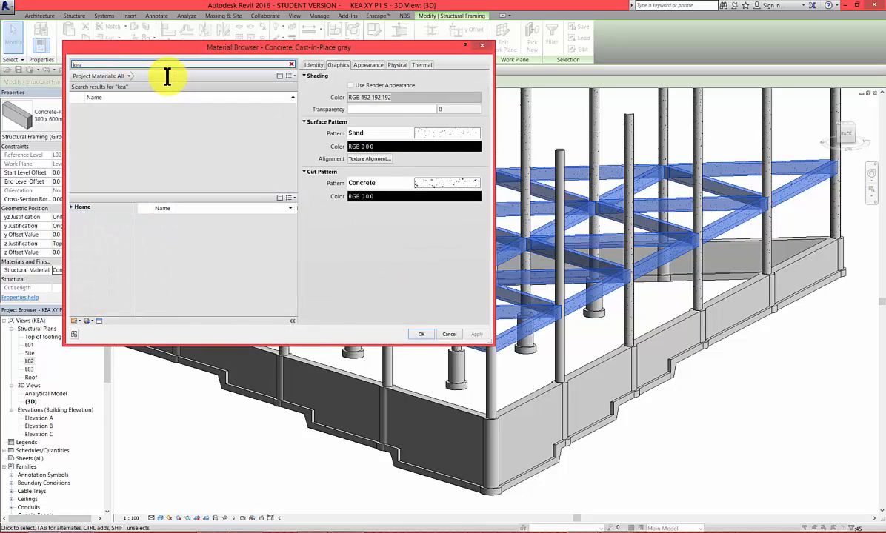
pyautogui.click(115, 110)
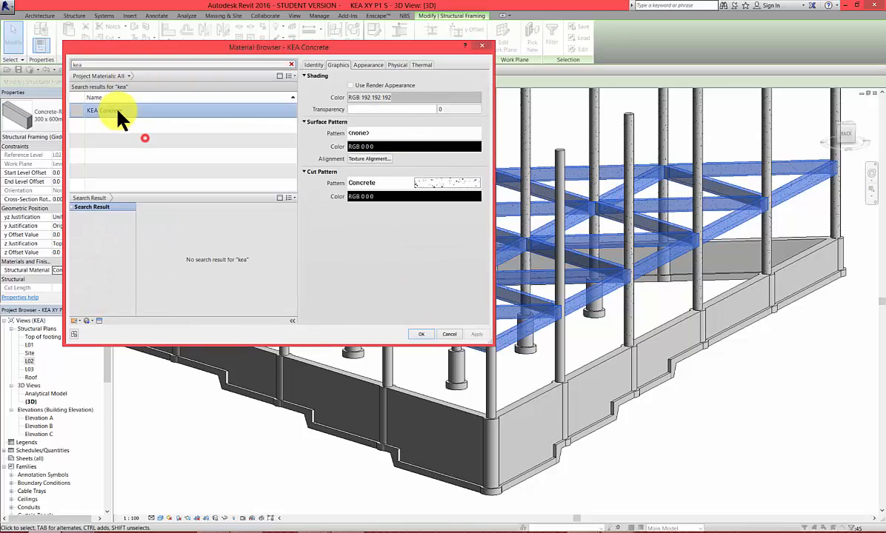
pyautogui.click(420, 334)
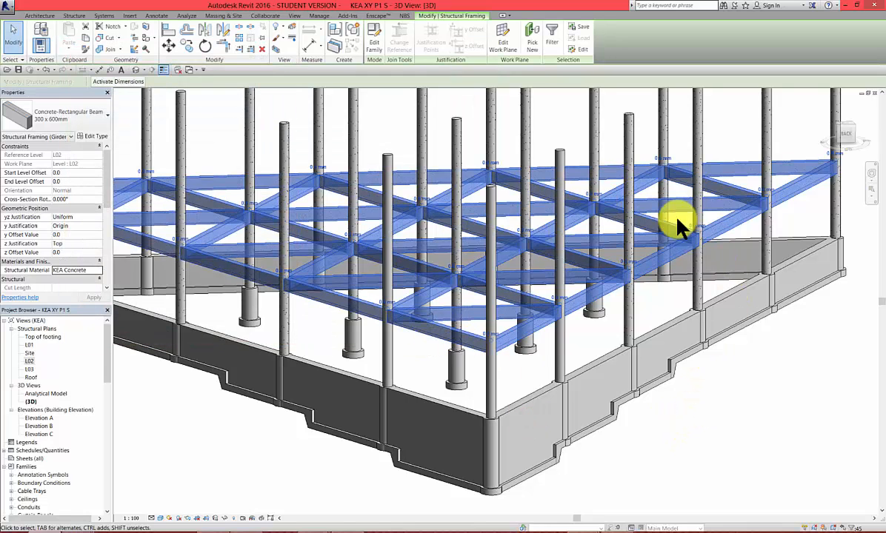
# - Try to copy the selected L02 beams and paste them aligned to levels L02 and L03
pyautogui.scroll(-2, 494, 340)
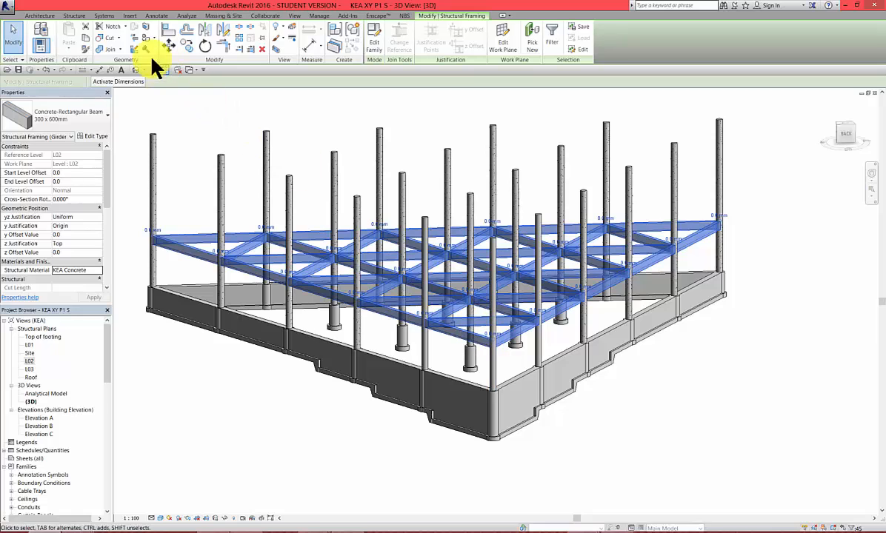
pyautogui.click(85, 39)
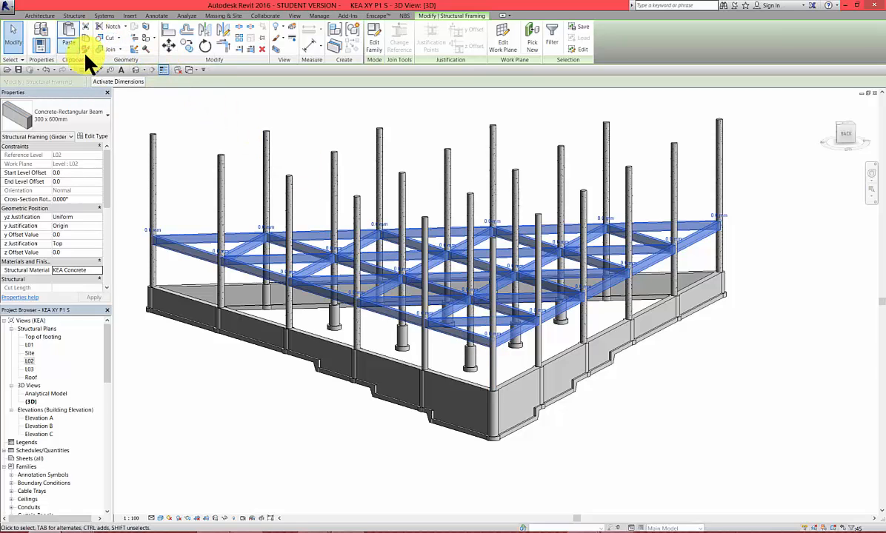
pyautogui.click(77, 47)
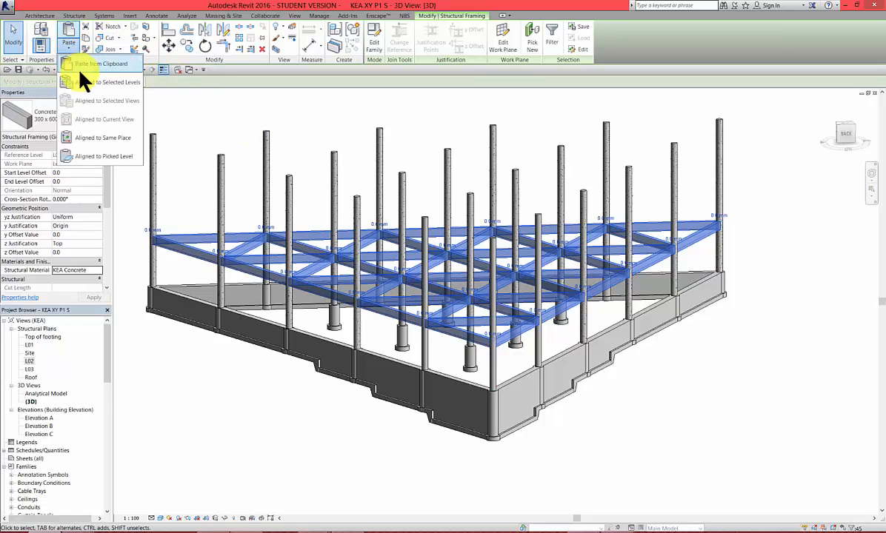
pyautogui.click(82, 69)
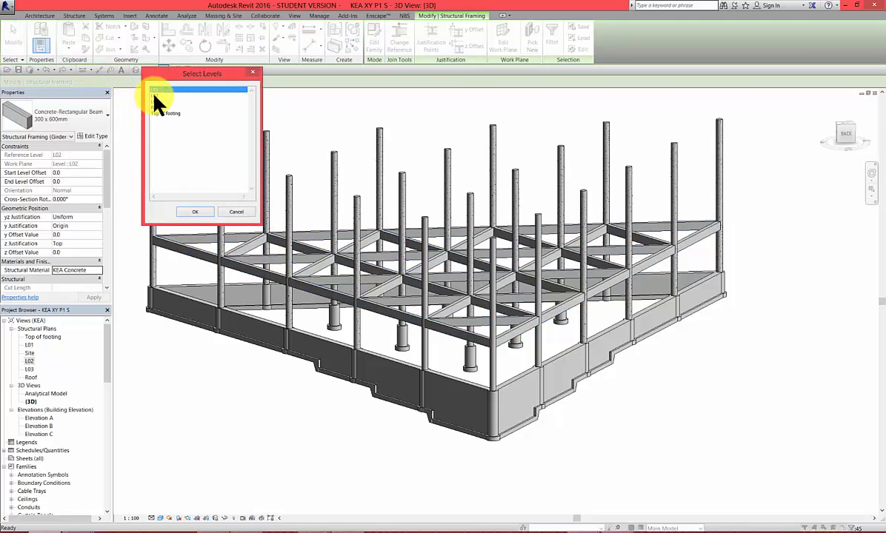
pyautogui.click(156, 97)
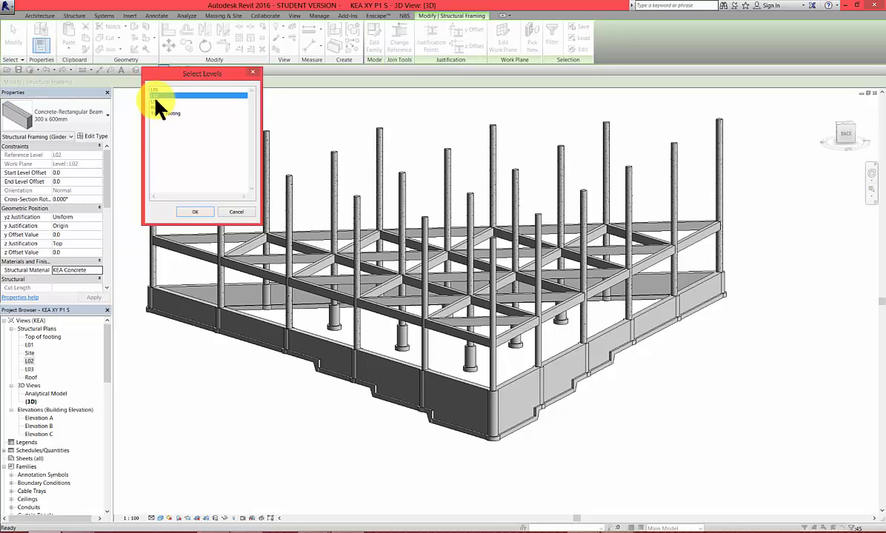
pyautogui.keyDown('ctrl'); pyautogui.click(157, 102); pyautogui.keyUp('ctrl')
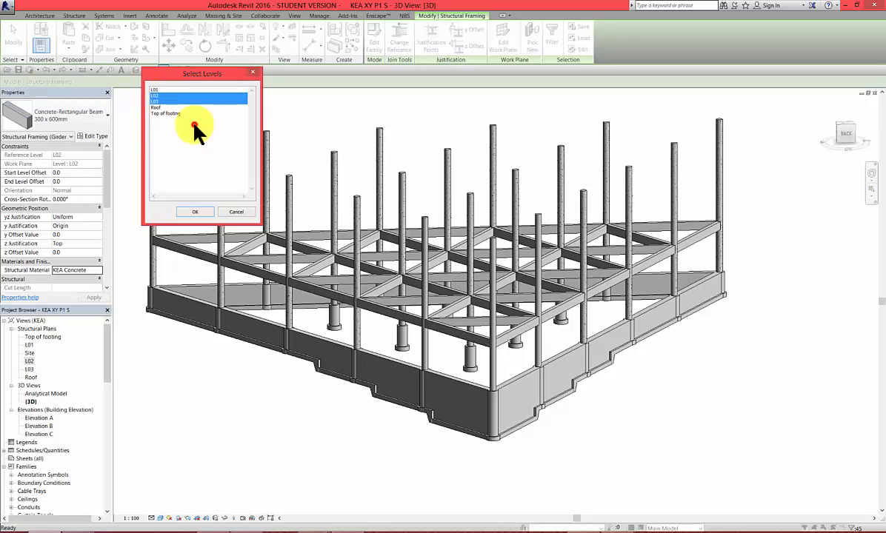
pyautogui.click(195, 211)
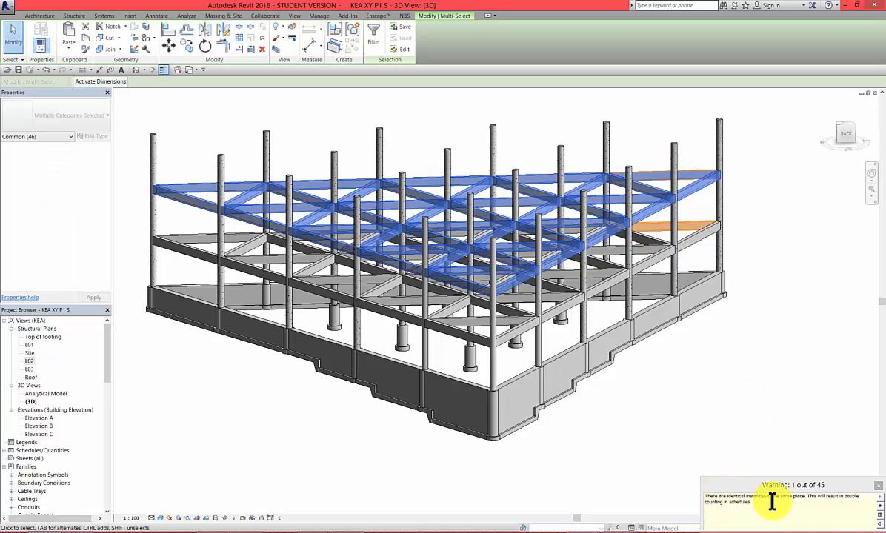
pyautogui.click(878, 486)
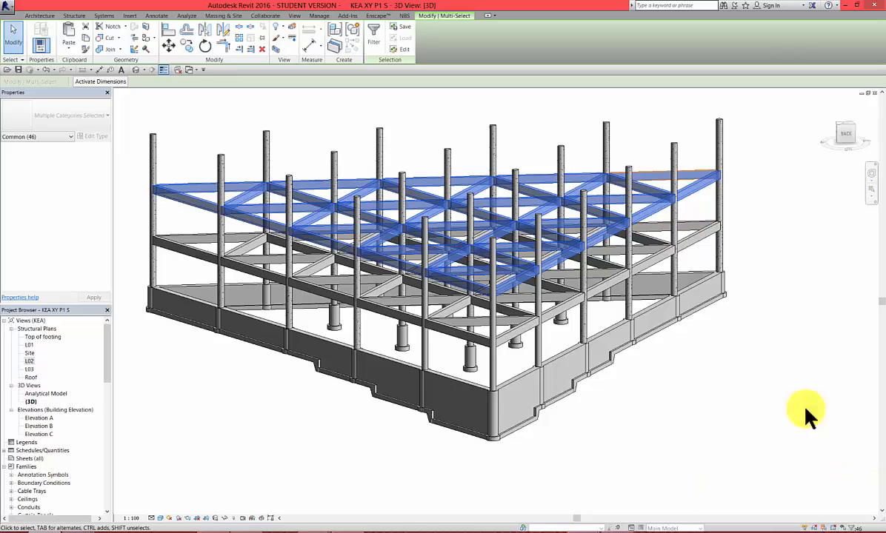
pyautogui.keyDown('shift'); pyautogui.moveTo(747, 366); pyautogui.dragTo(399, 348, button='middle'); pyautogui.keyUp('shift')
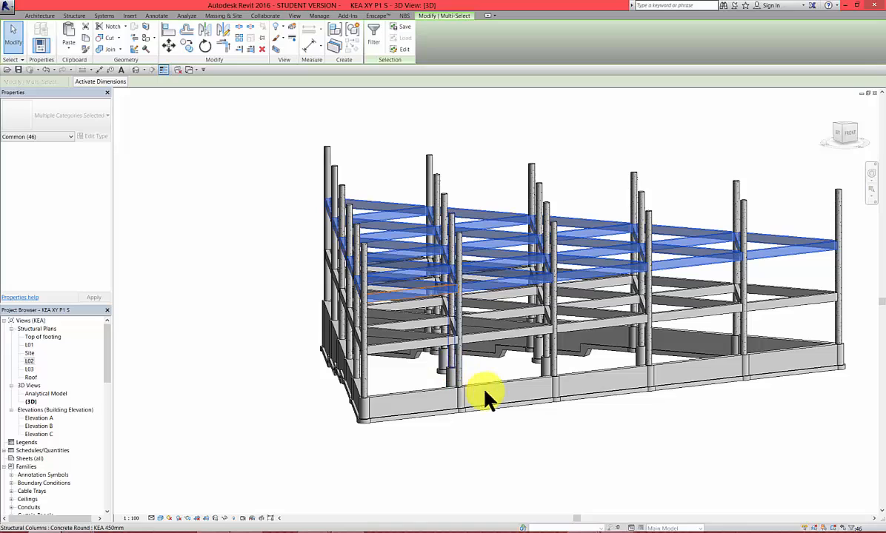
pyautogui.click(548, 422)
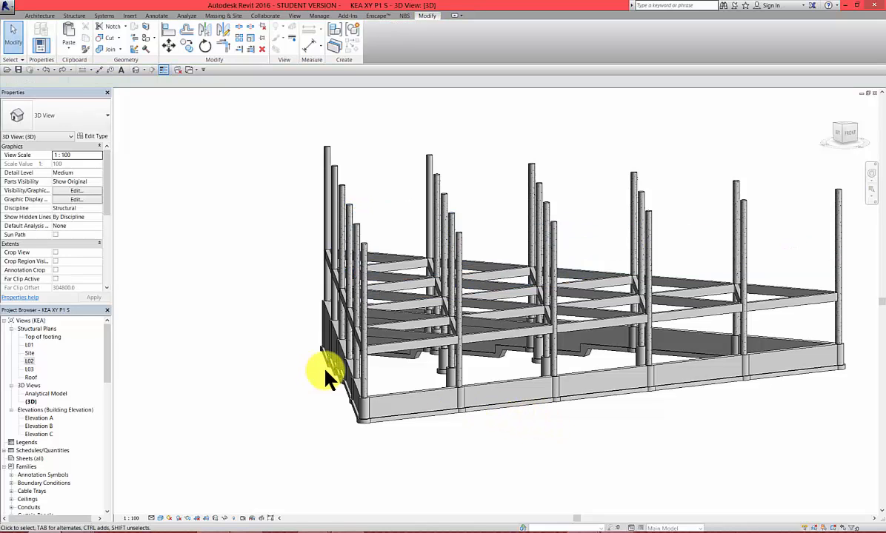
# - Copy all visible 300 x 600mm concrete rectangular beams from L02 to levels L03 and Roof, aligned to the selected levels
pyautogui.keyDown('shift'); pyautogui.moveTo(302, 366); pyautogui.dragTo(461, 348, button='middle'); pyautogui.keyUp('shift')
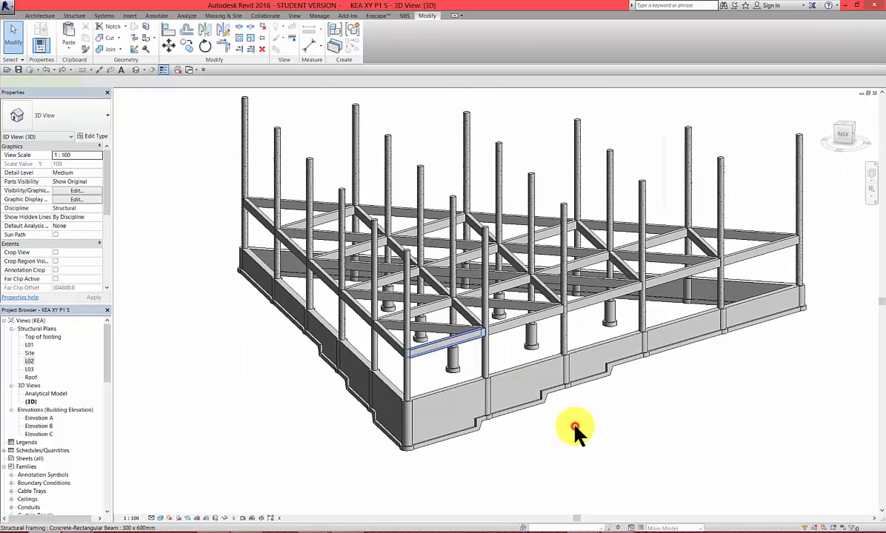
pyautogui.click(461, 341)
pyautogui.rightClick(461, 340)
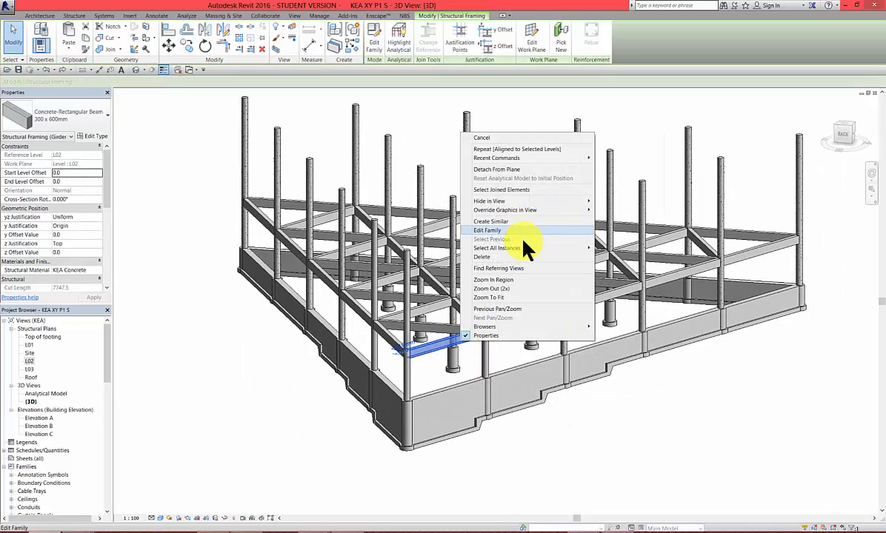
pyautogui.moveTo(522, 248)
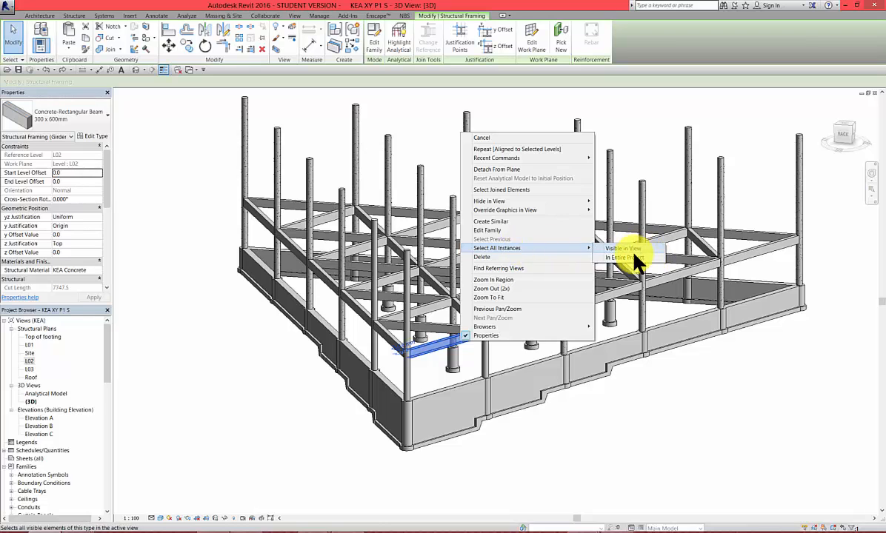
pyautogui.click(634, 251)
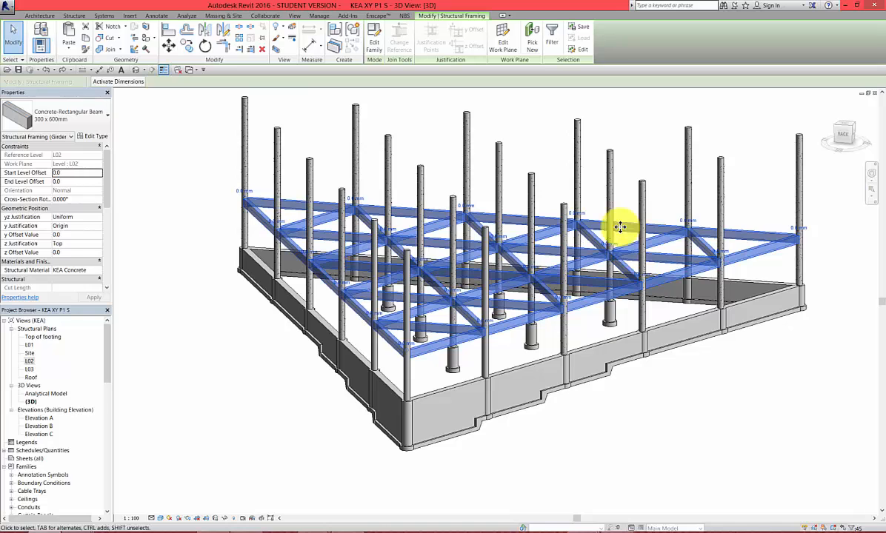
pyautogui.click(69, 51)
pyautogui.click(103, 90)
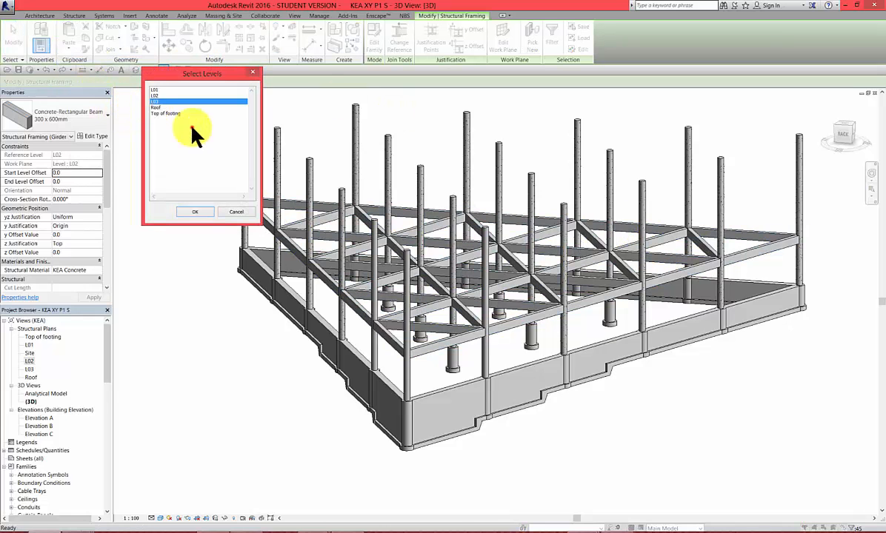
pyautogui.click(157, 100)
pyautogui.click(161, 105)
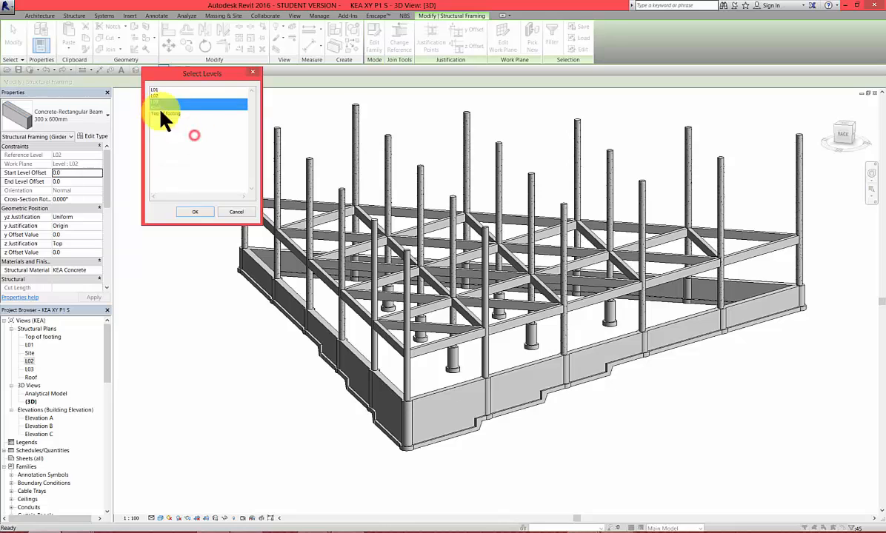
pyautogui.click(195, 211)
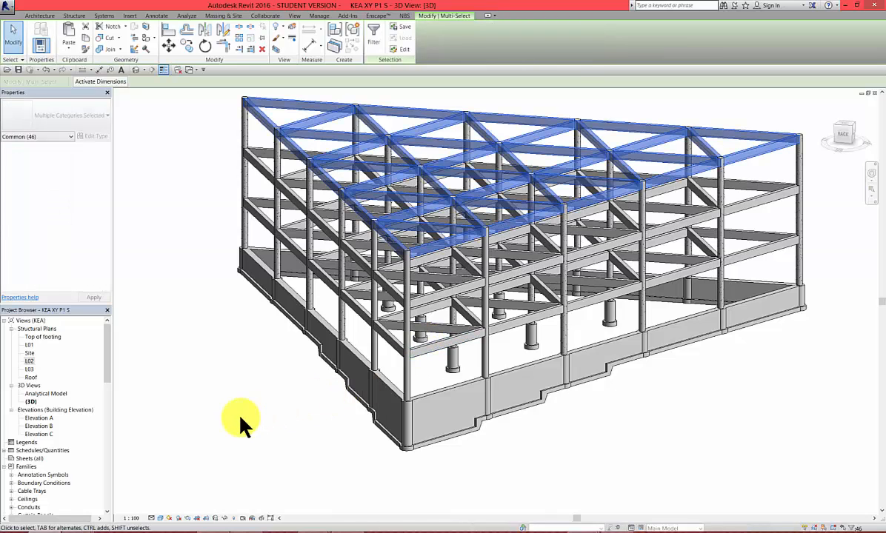
pyautogui.click(240, 416)
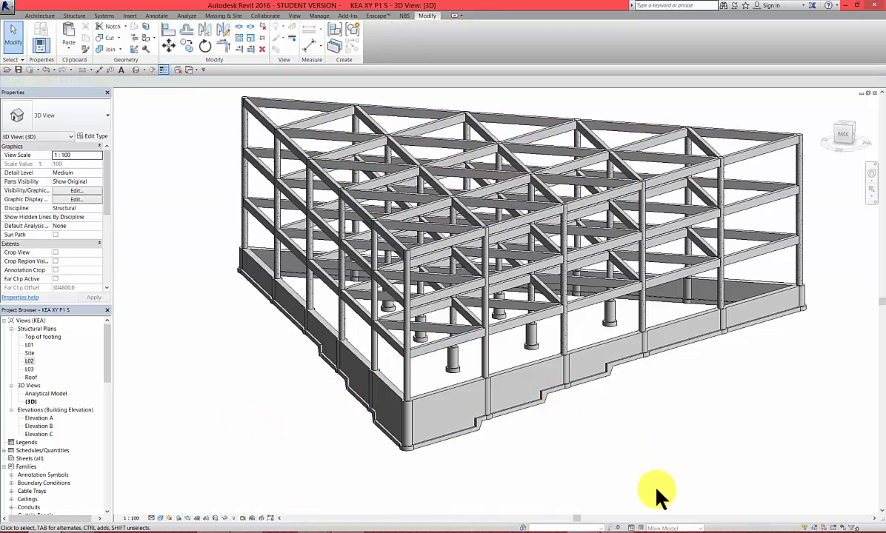
pyautogui.keyDown('shift'); pyautogui.moveTo(682, 454); pyautogui.dragTo(717, 479, button='middle'); pyautogui.keyUp('shift')
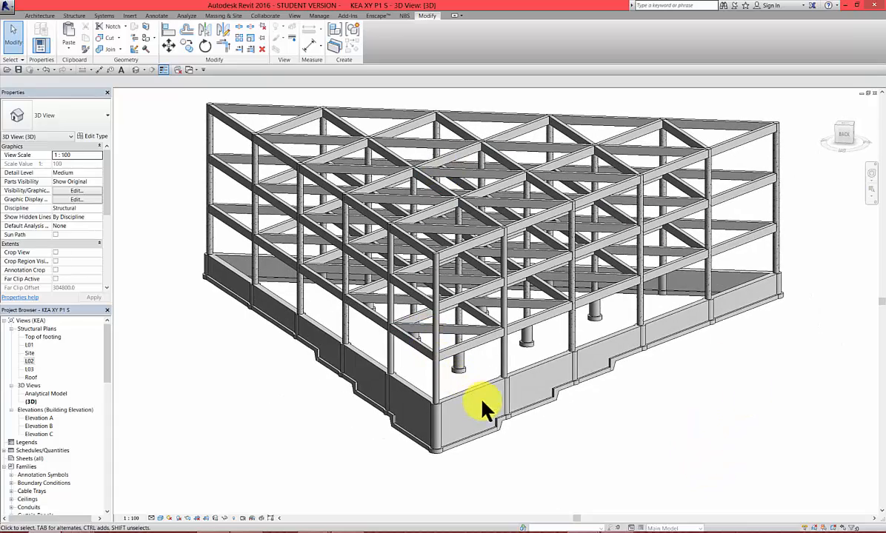
pyautogui.keyDown('shift'); pyautogui.moveTo(482, 403); pyautogui.dragTo(534, 419, button='middle'); pyautogui.keyUp('shift')
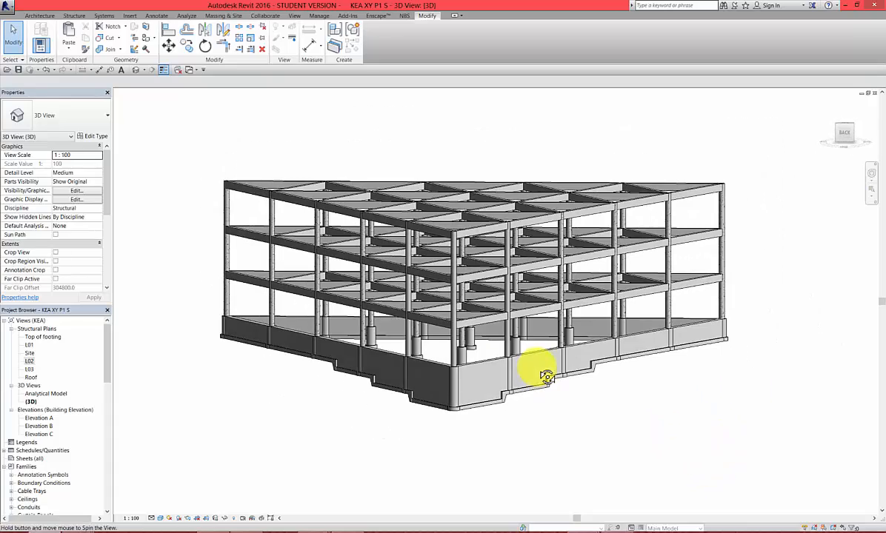
# - On the L02 structural plan, annotate all level beams at mid-span with the standard M_Structural Framing Tag and a Beam Elevation (Project) spot elevation
pyautogui.doubleClick(29, 361)
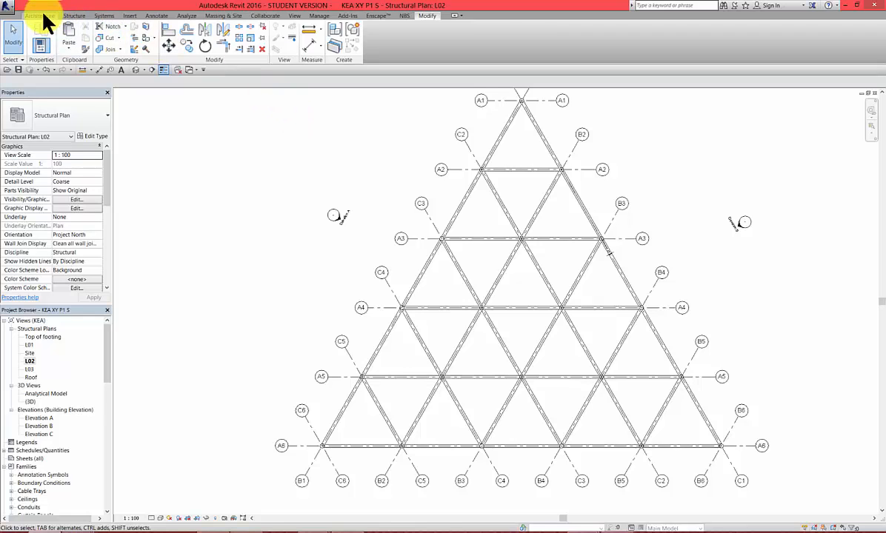
pyautogui.click(156, 15)
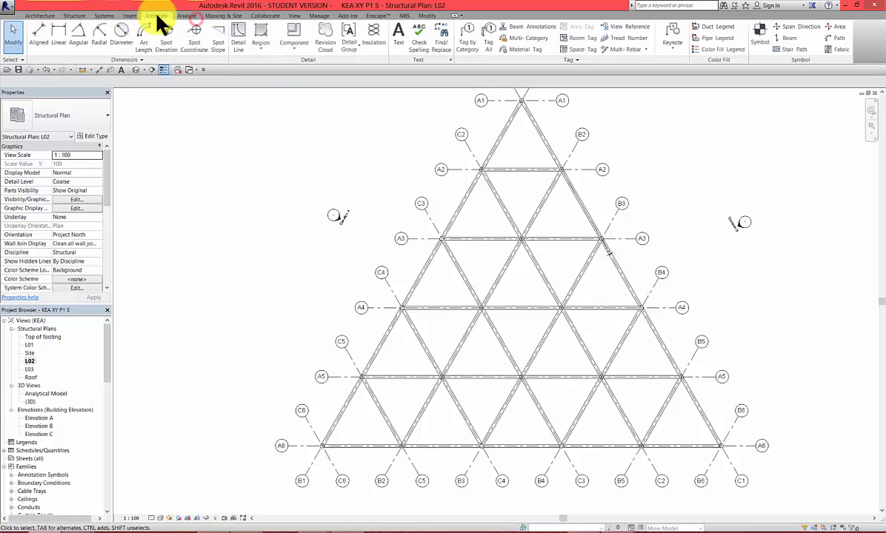
pyautogui.click(517, 28)
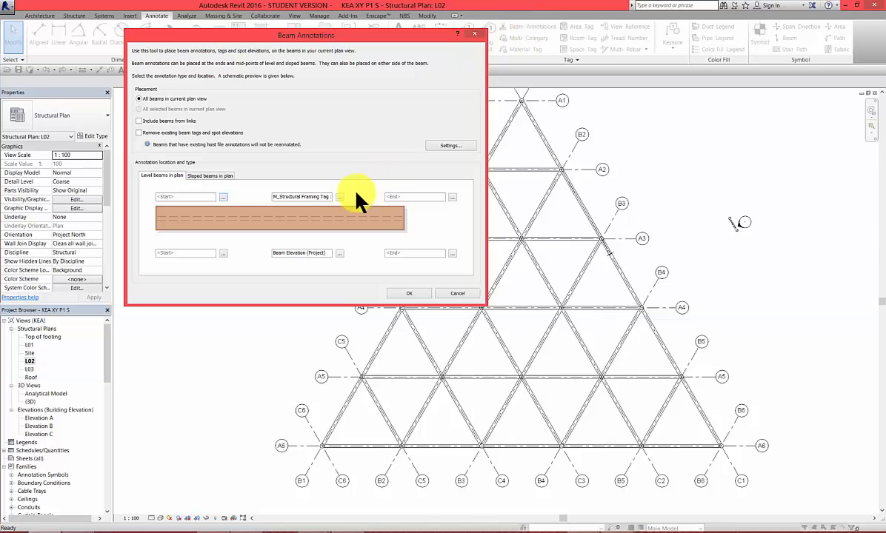
pyautogui.click(339, 197)
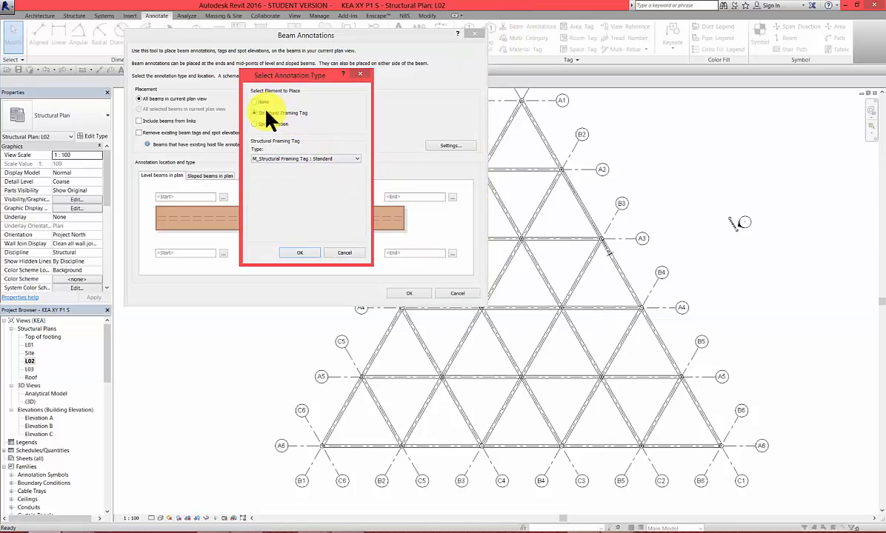
pyautogui.click(300, 253)
pyautogui.click(338, 252)
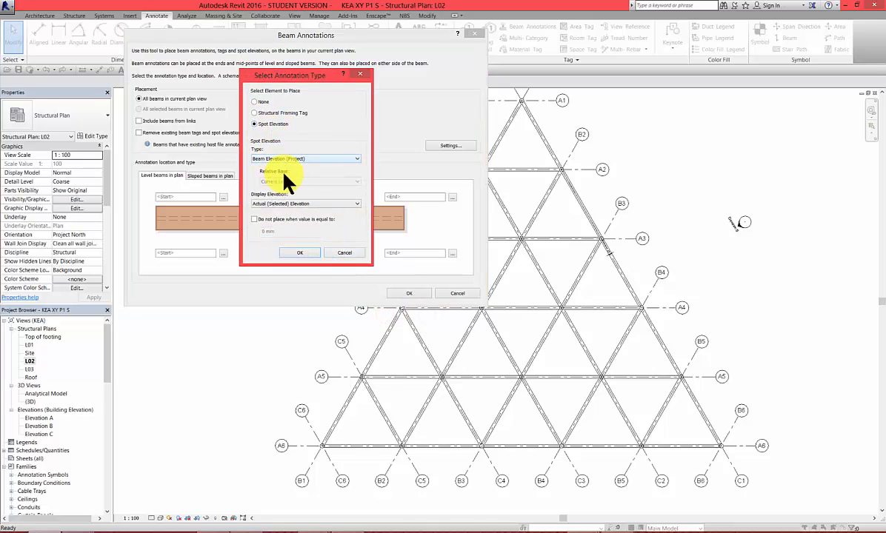
pyautogui.click(296, 252)
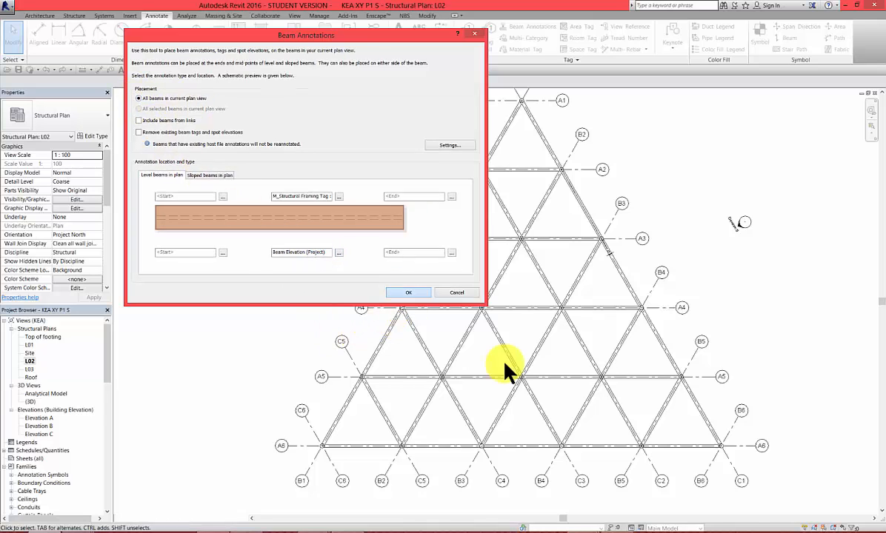
pyautogui.click(409, 294)
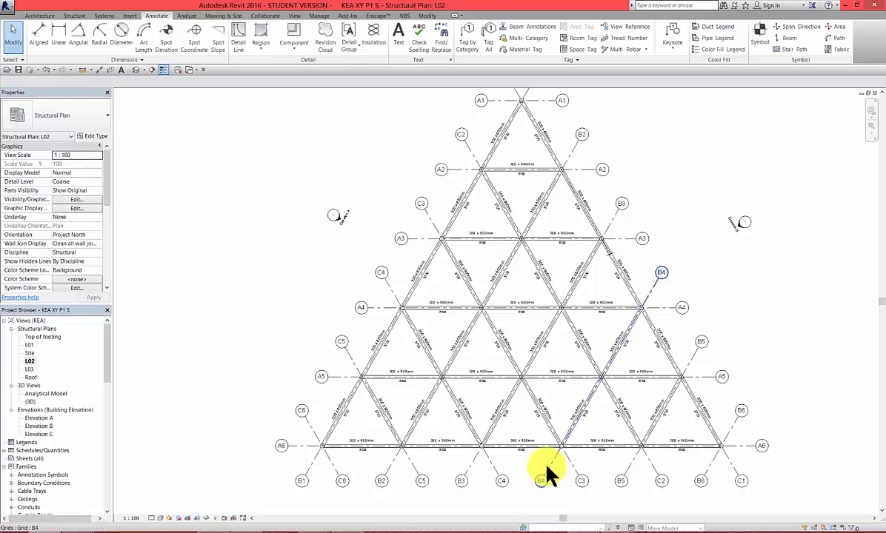
# - Place a trial Target (Project) spot elevation with a leader below a grid A6 beam on L02, and delete it
pyautogui.scroll(2, 492, 415)
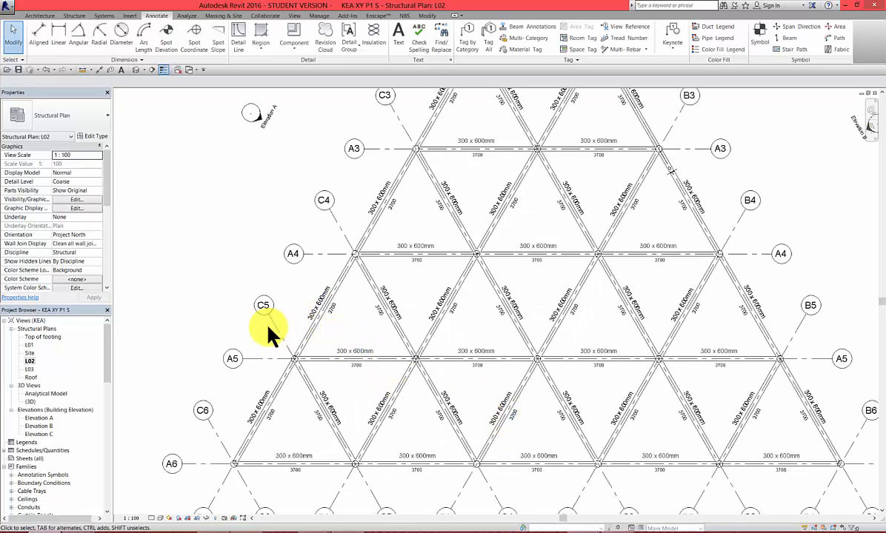
pyautogui.scroll(-2, 273, 332)
pyautogui.scroll(2, 497, 417)
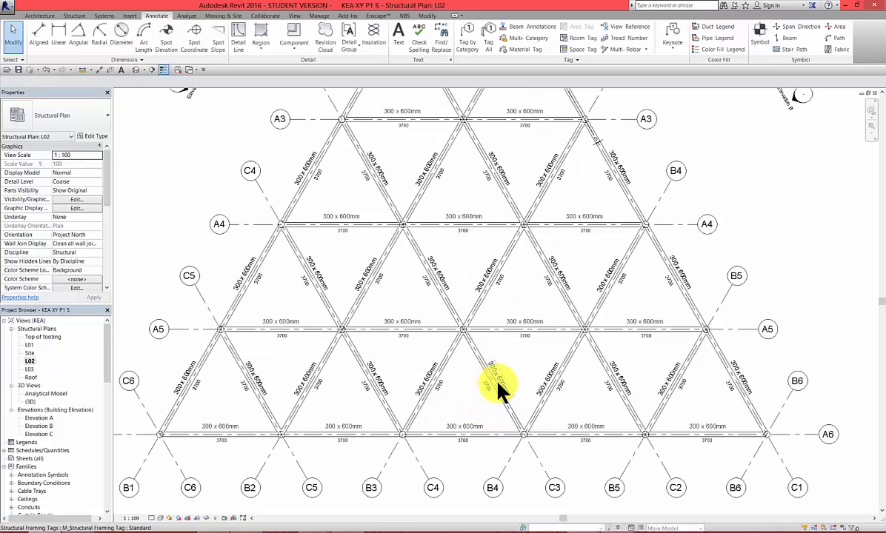
pyautogui.scroll(1, 501, 389)
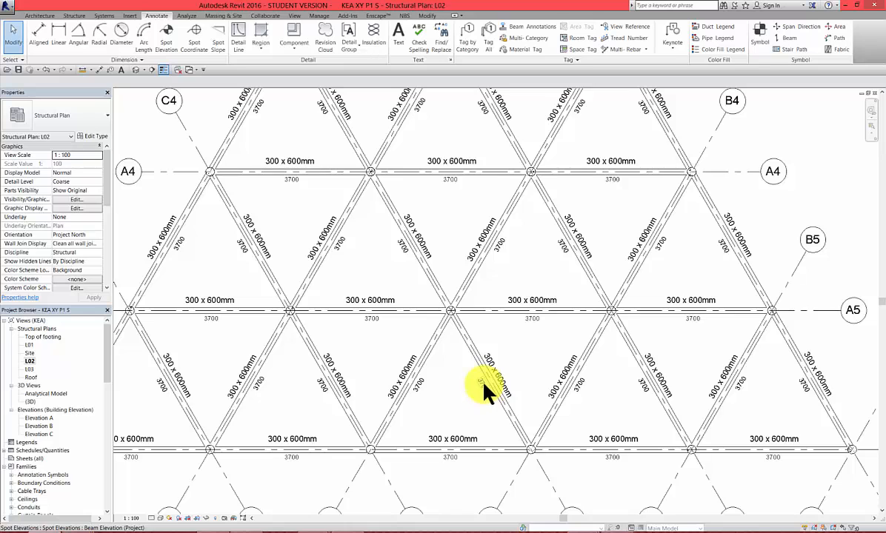
pyautogui.click(166, 45)
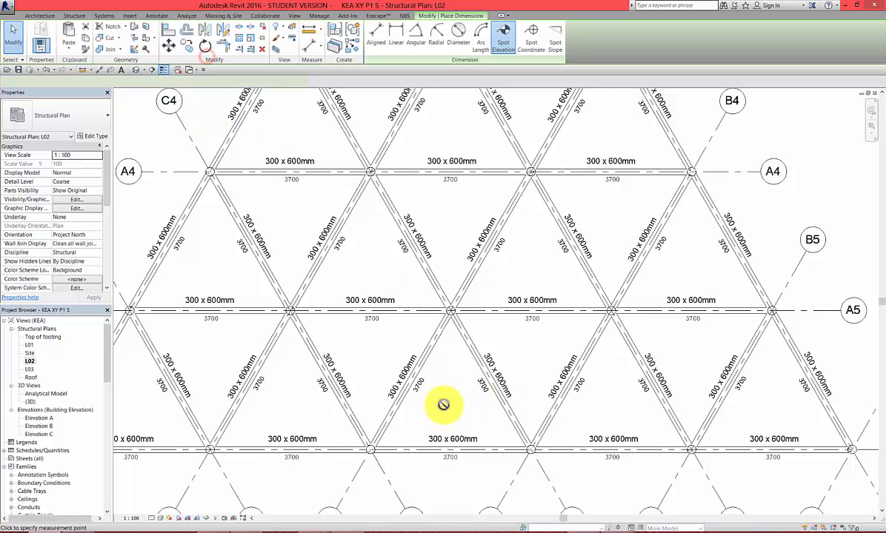
pyautogui.scroll(2, 465, 459)
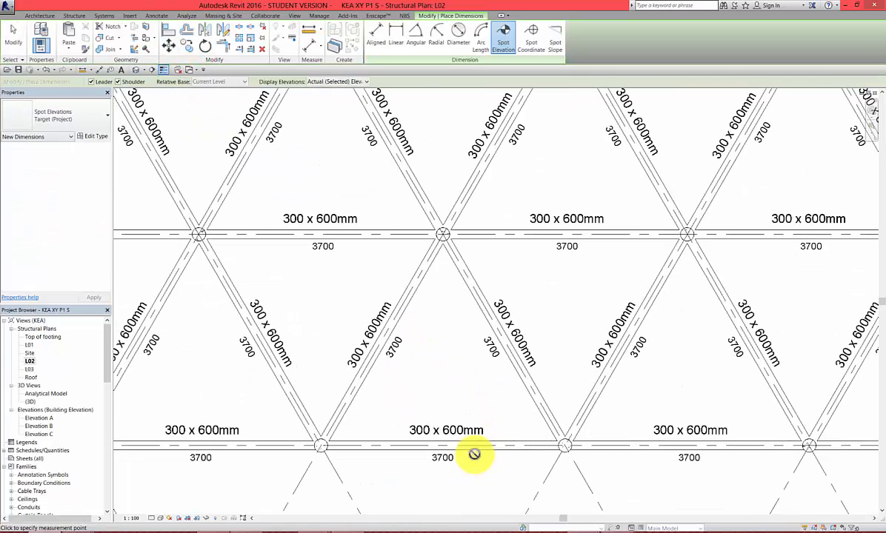
pyautogui.click(450, 499)
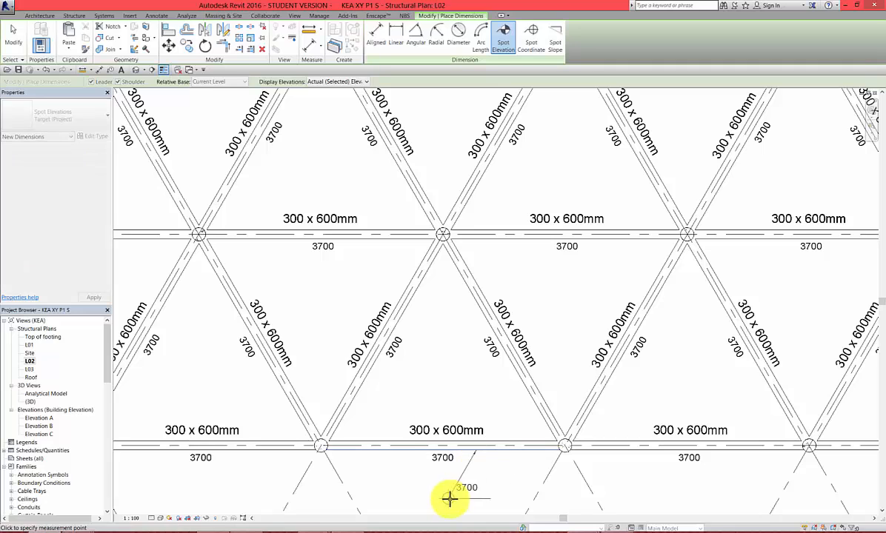
pyautogui.click(393, 497)
pyautogui.press('Escape')
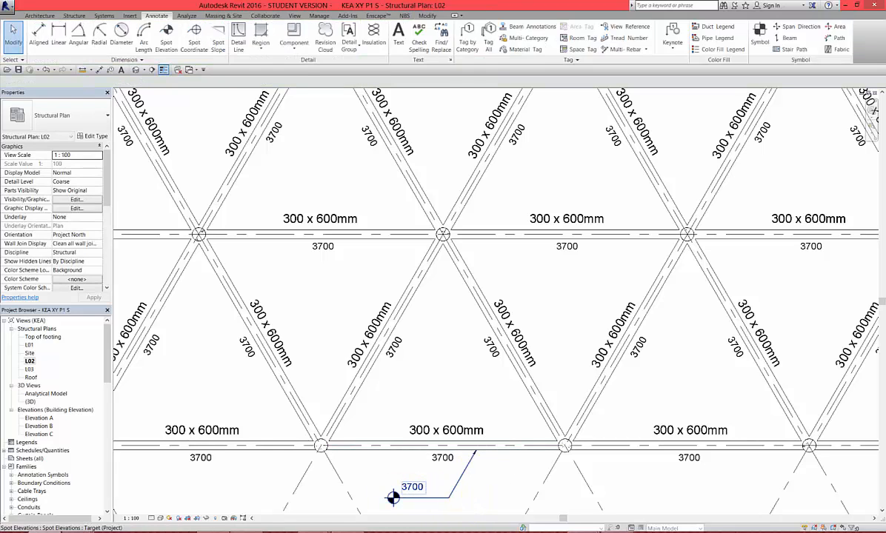
pyautogui.click(412, 488)
pyautogui.press('Delete')
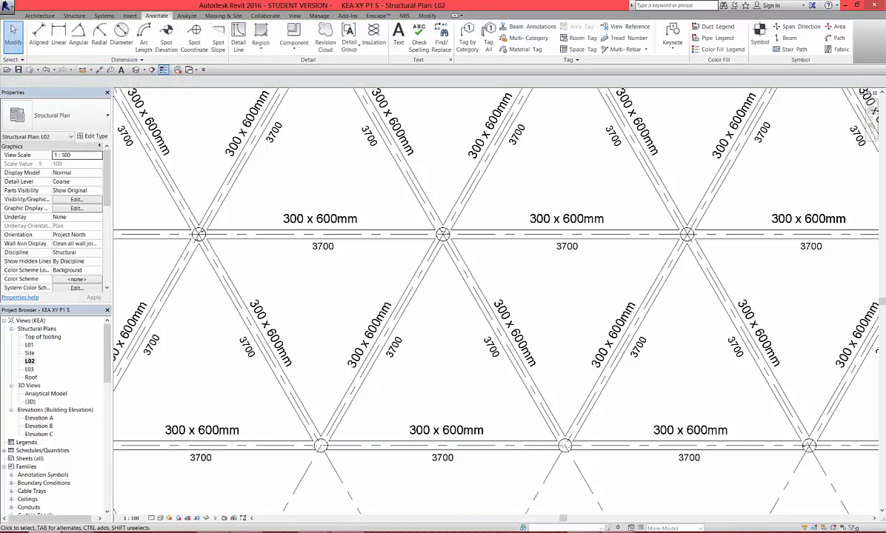
# - On the L03 structural plan, annotate all beams at mid-span with M_Structural Framing Tag and a Beam Elevation (Project) spot elevation
pyautogui.doubleClick(30, 369)
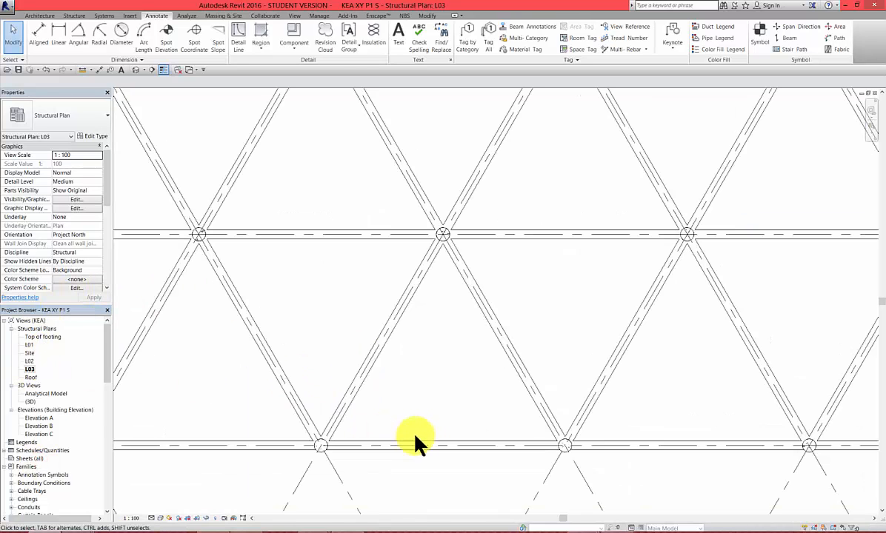
pyautogui.scroll(-5, 434, 433)
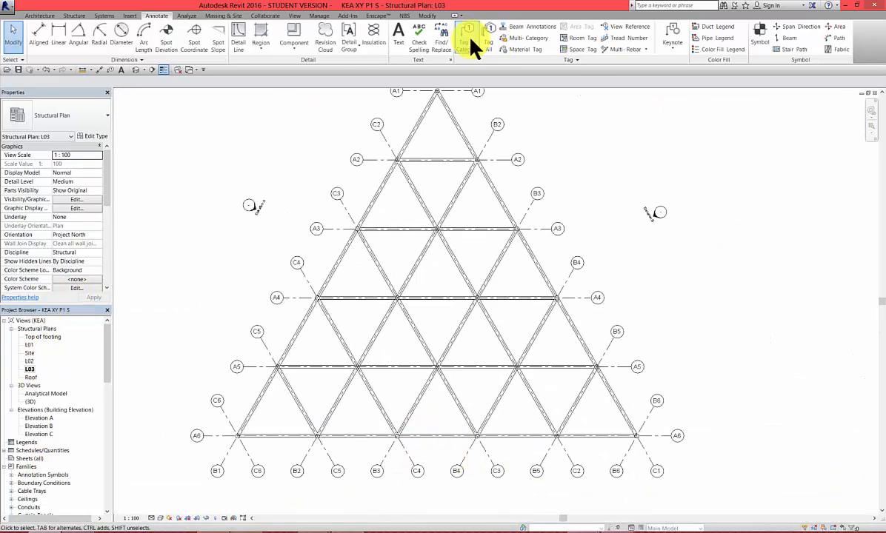
pyautogui.click(519, 27)
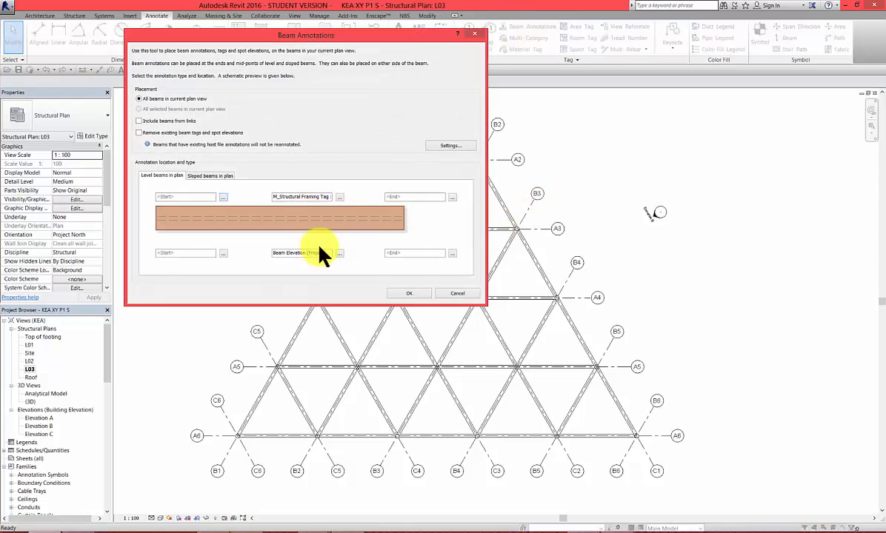
pyautogui.click(411, 294)
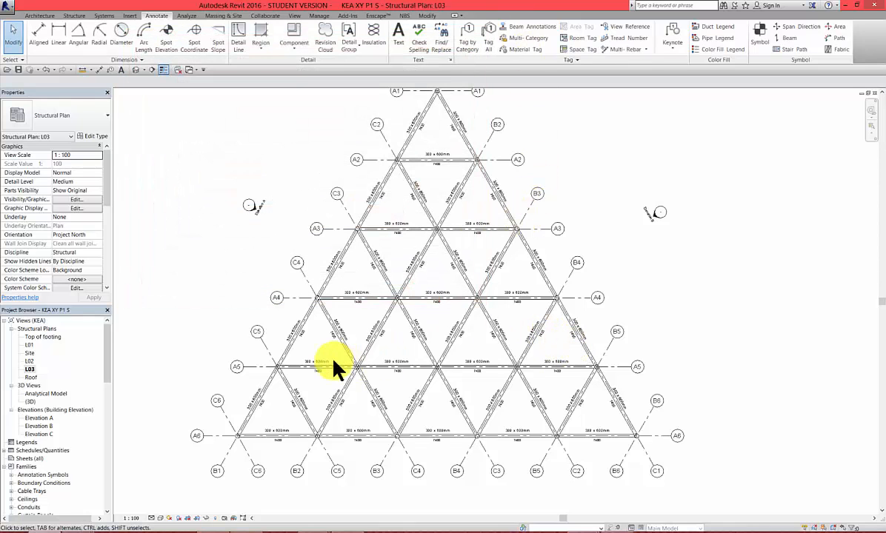
pyautogui.scroll(-1, 362, 425)
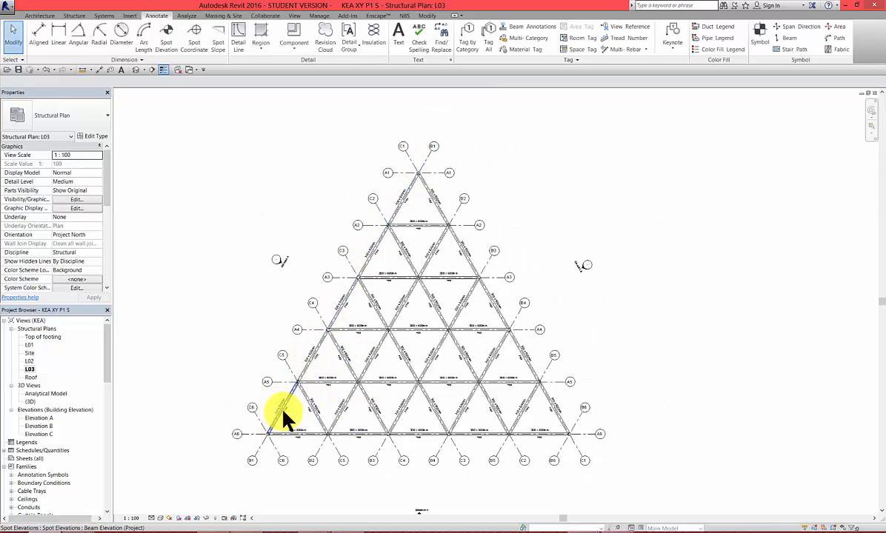
pyautogui.scroll(2, 279, 405)
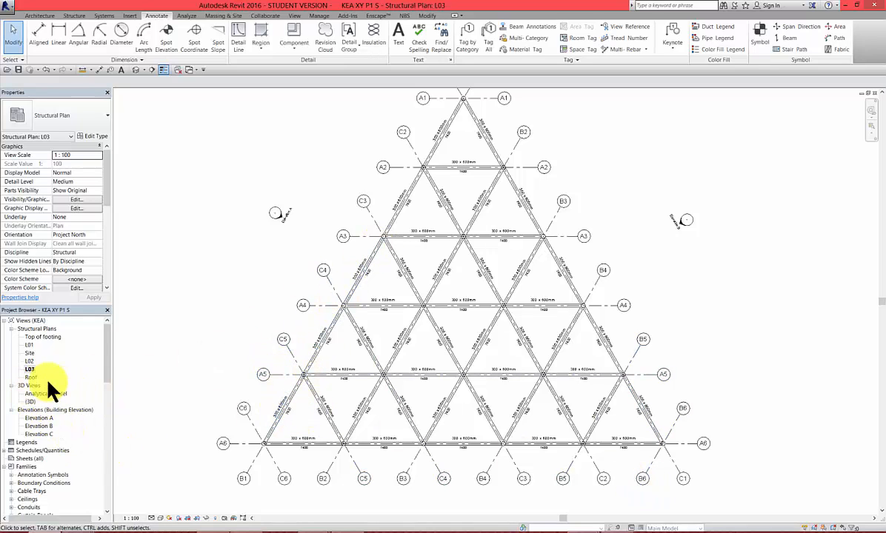
# - Annotate all beams on the Roof structural plan with mid-span framing tags and spot elevations, using the current beam annotation settings
pyautogui.doubleClick(30, 377)
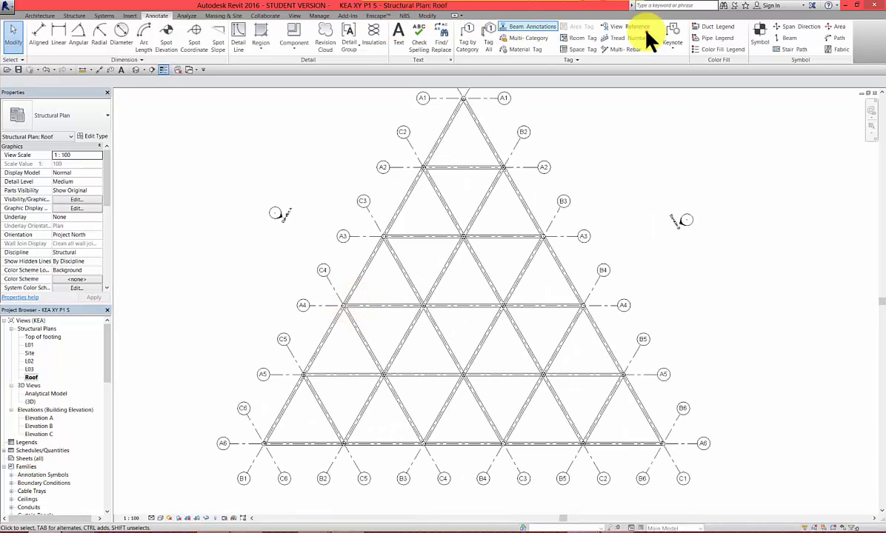
pyautogui.click(518, 26)
pyautogui.click(409, 293)
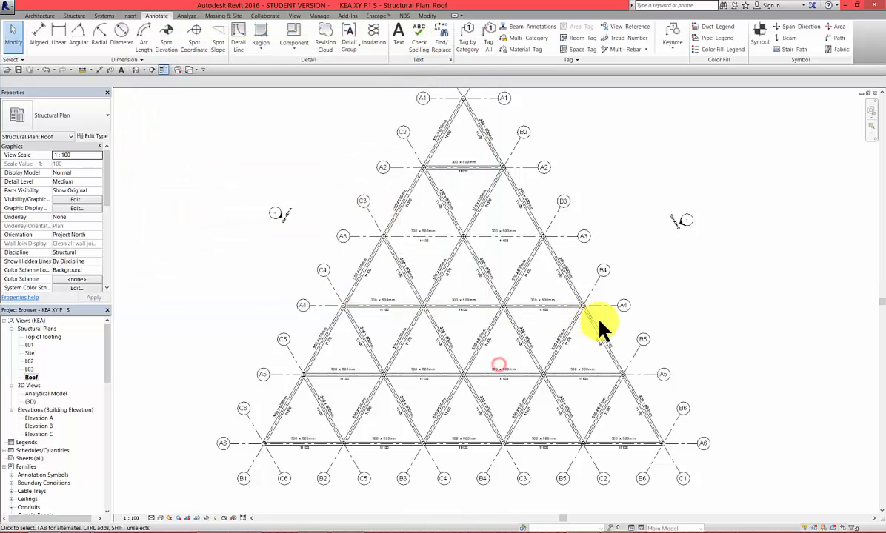
pyautogui.scroll(4, 439, 348)
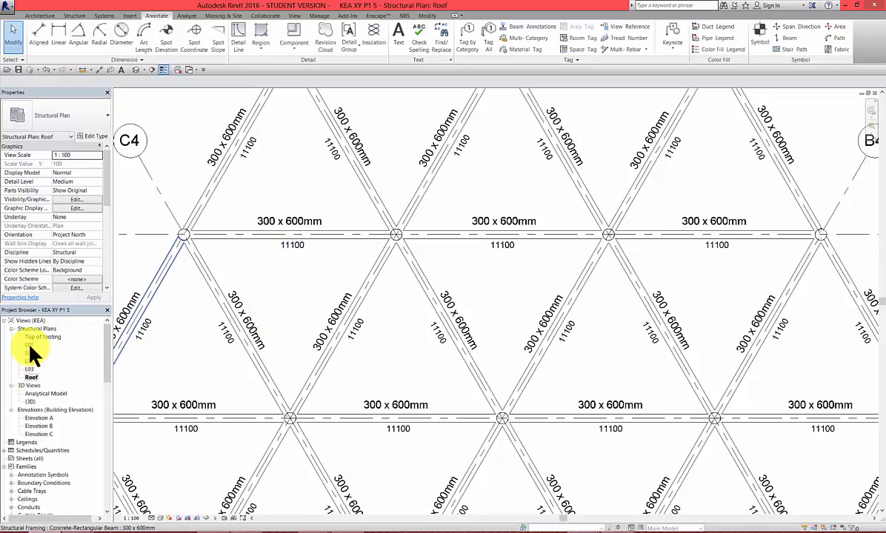
pyautogui.scroll(-2, 357, 337)
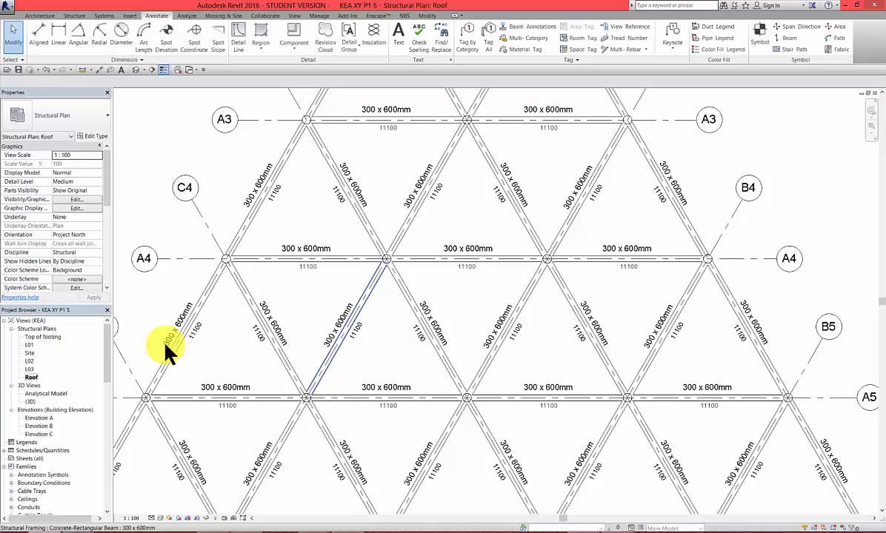
# - Return to the L02 structural plan with the whole beam grid in view
pyautogui.doubleClick(30, 361)
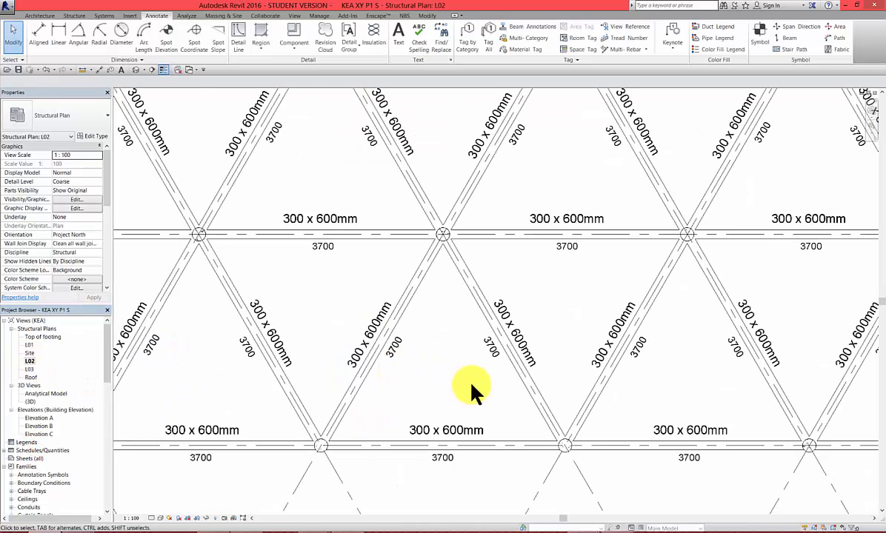
pyautogui.scroll(-5, 471, 384)
pyautogui.scroll(2, 489, 241)
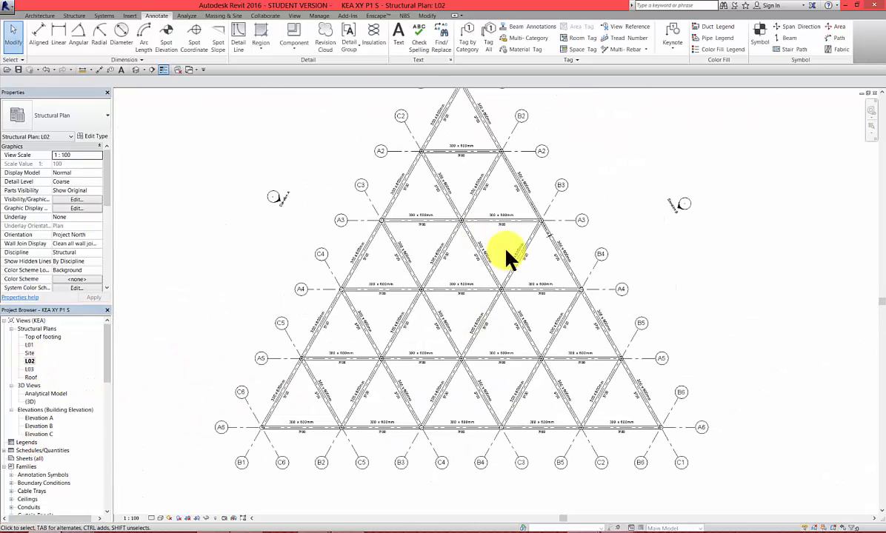
# - Examine which beam types are available for a structural beam system on L02, without placing one
pyautogui.click(71, 16)
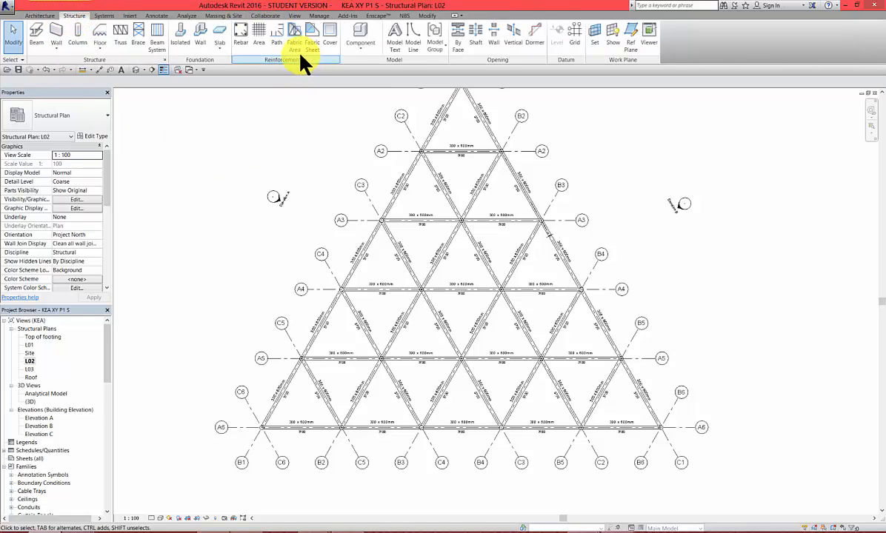
pyautogui.click(161, 32)
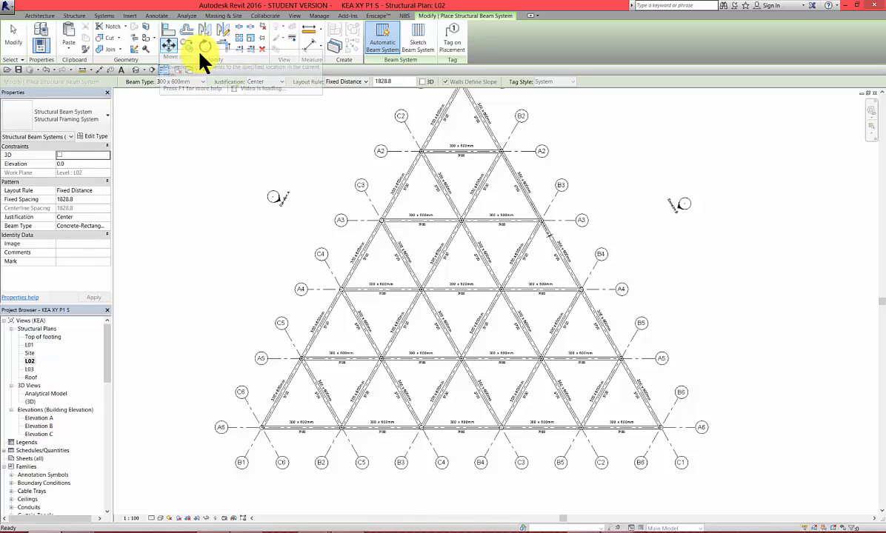
pyautogui.click(108, 115)
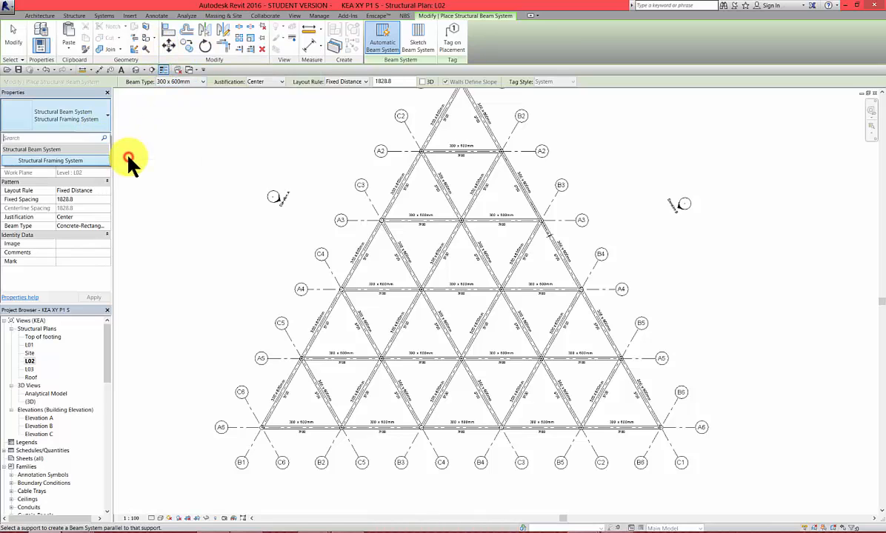
pyautogui.click(128, 163)
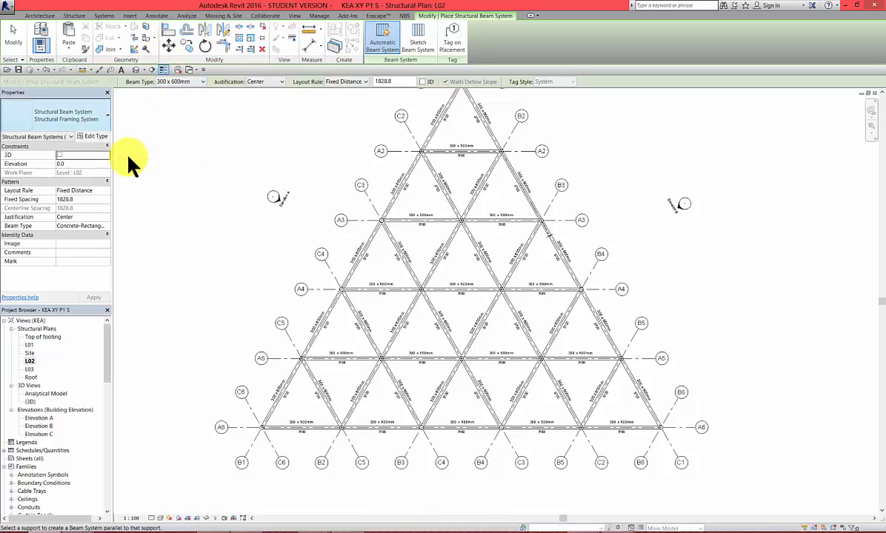
pyautogui.click(74, 226)
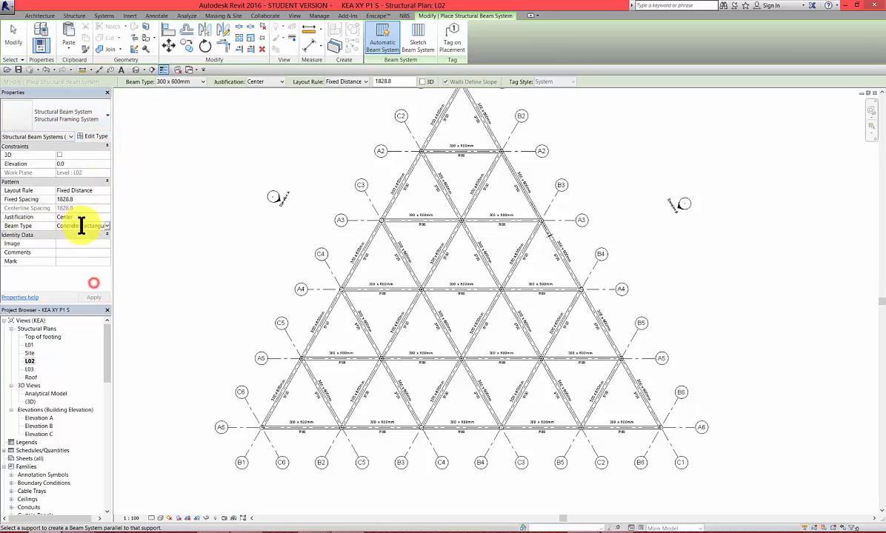
pyautogui.click(106, 226)
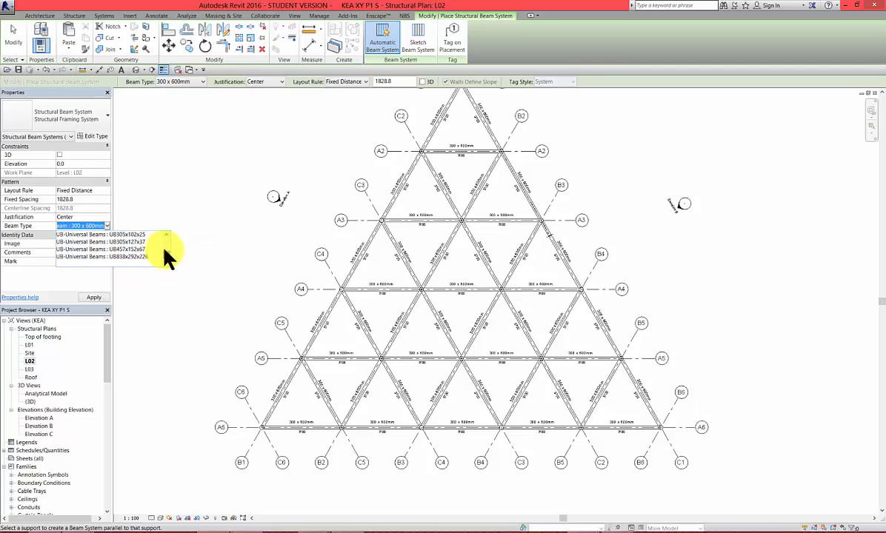
pyautogui.moveTo(166, 252); pyautogui.dragTo(165, 237)
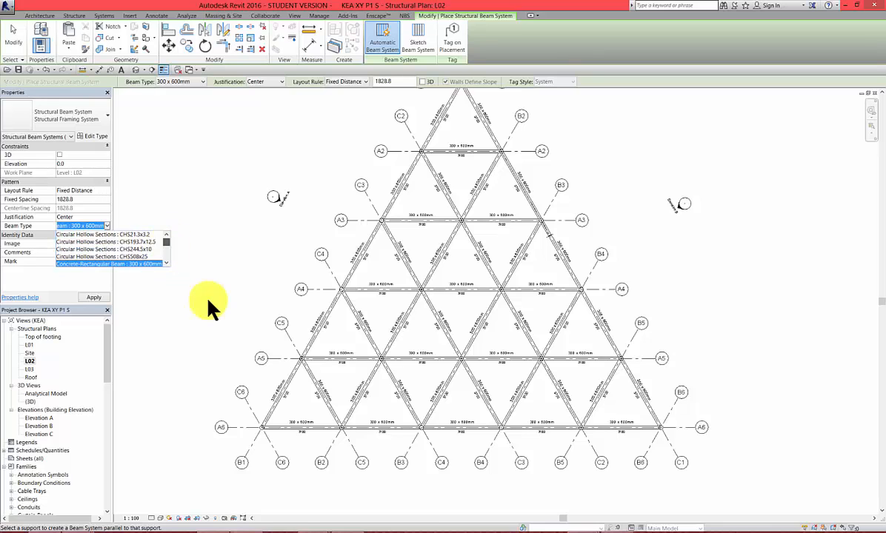
pyautogui.press('Escape')
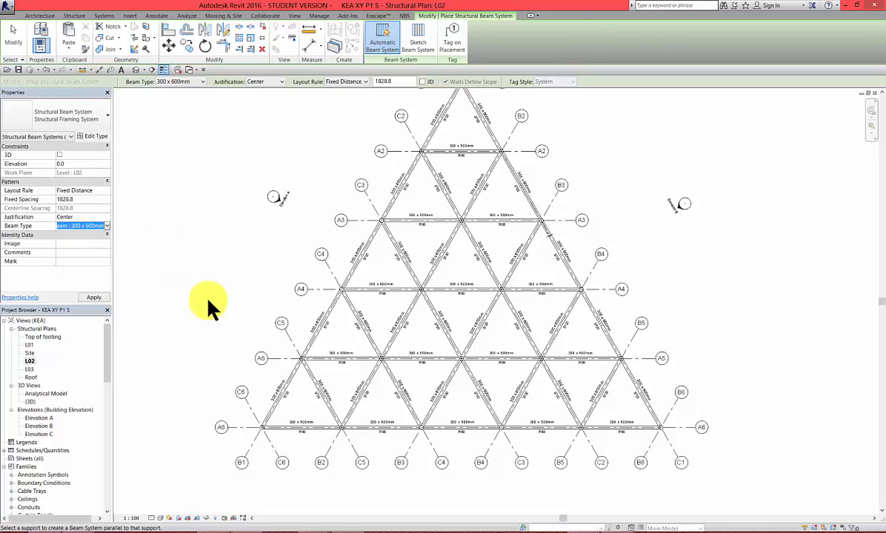
pyautogui.press('Escape')
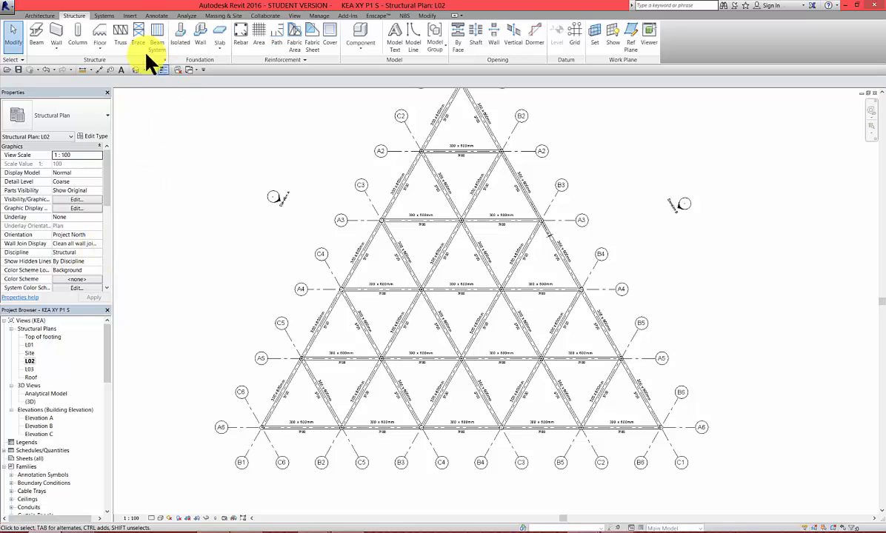
# - Find and select the M_Pan Joist family in the Concrete folder of the UK Structural Framing library for loading
pyautogui.click(131, 16)
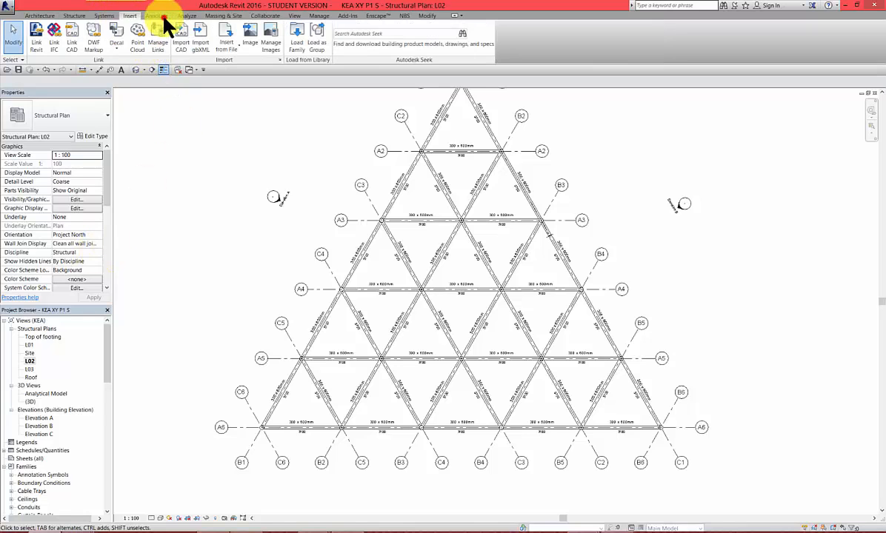
pyautogui.click(297, 50)
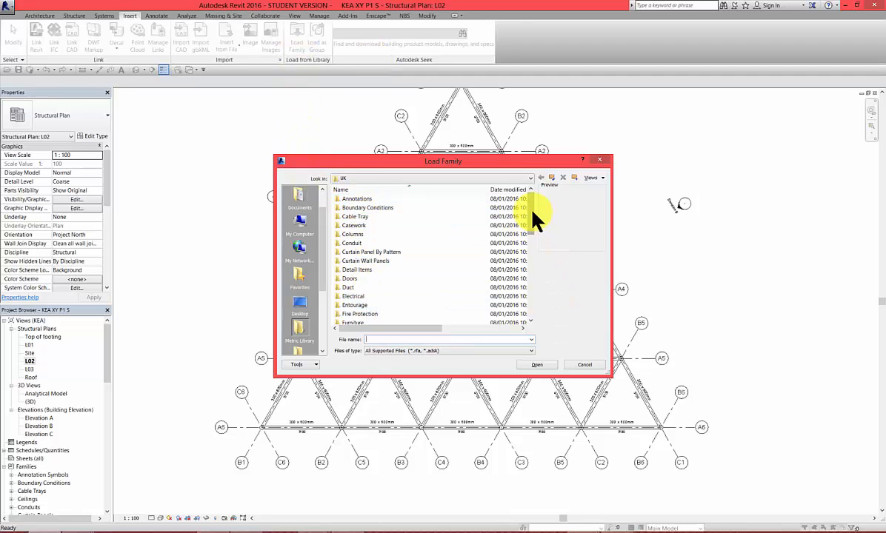
pyautogui.scroll(-1, 530, 218)
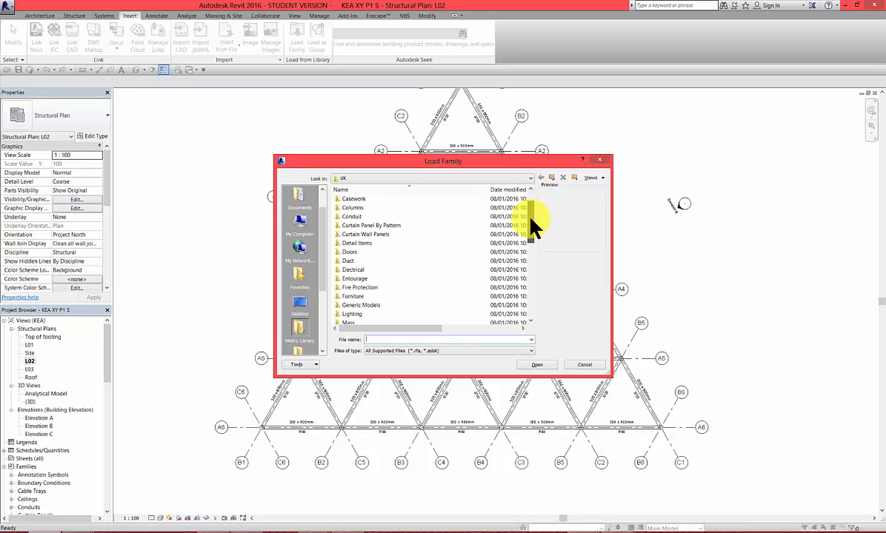
pyautogui.moveTo(530, 216); pyautogui.dragTo(537, 263)
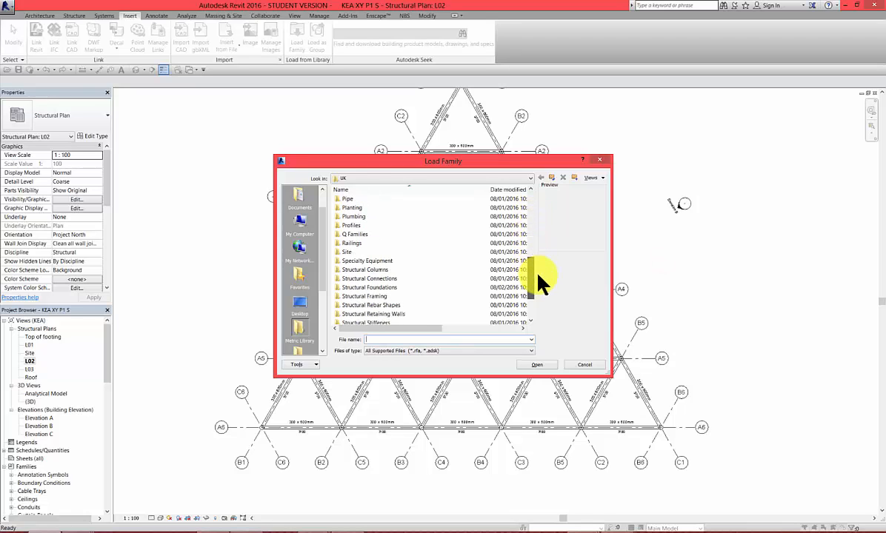
pyautogui.doubleClick(386, 298)
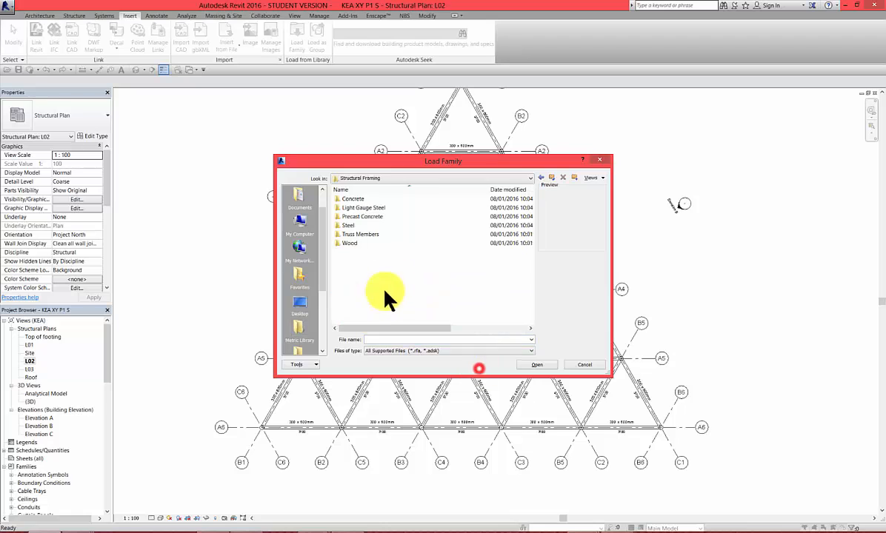
pyautogui.doubleClick(359, 198)
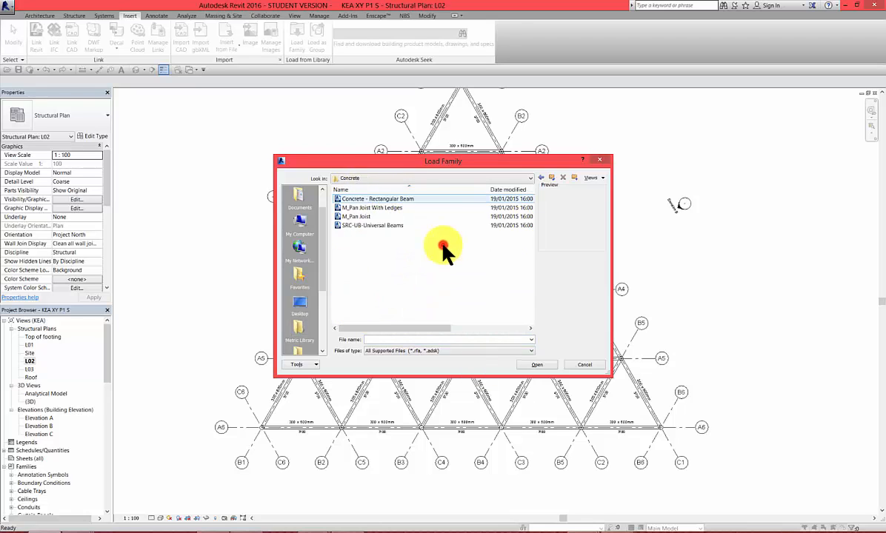
pyautogui.click(359, 217)
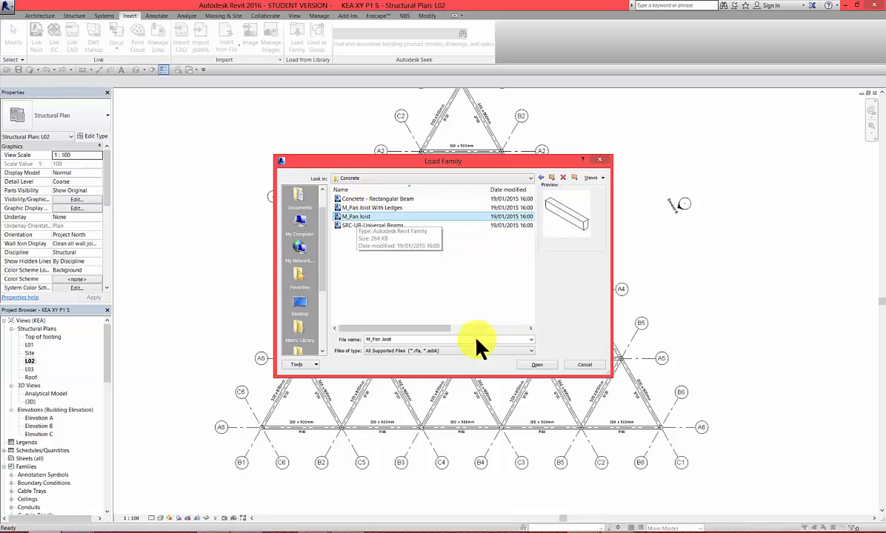
pyautogui.click(537, 365)
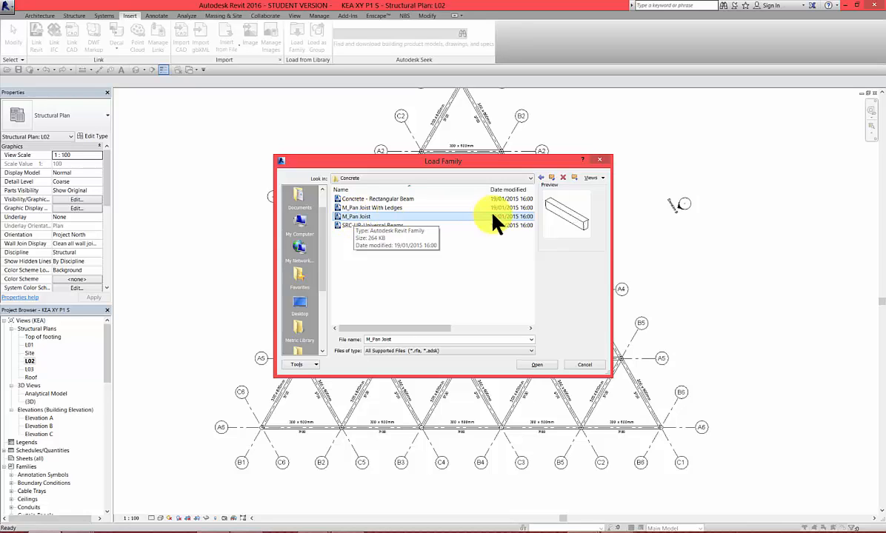
# - Rename the M_Pan Joist family file to "KEA M_Pan Joist" and load it into the project
pyautogui.rightClick(363, 217)
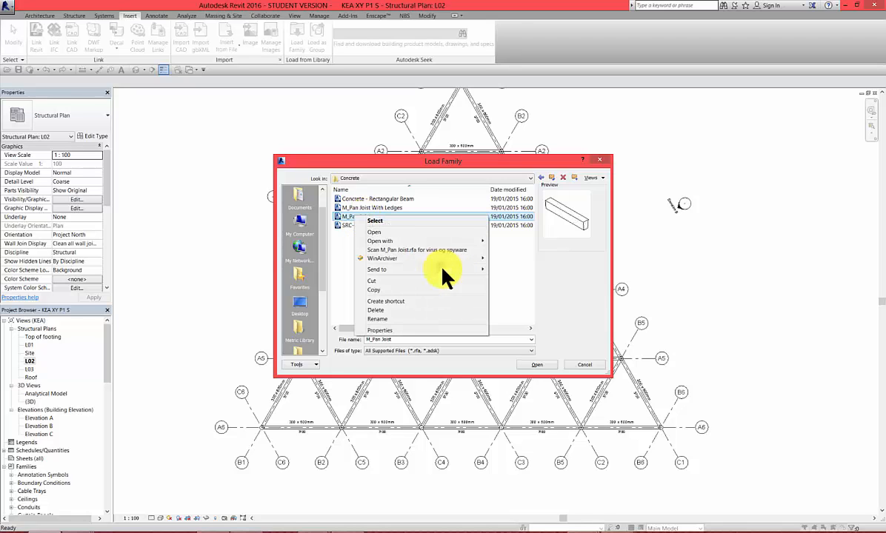
pyautogui.click(375, 320)
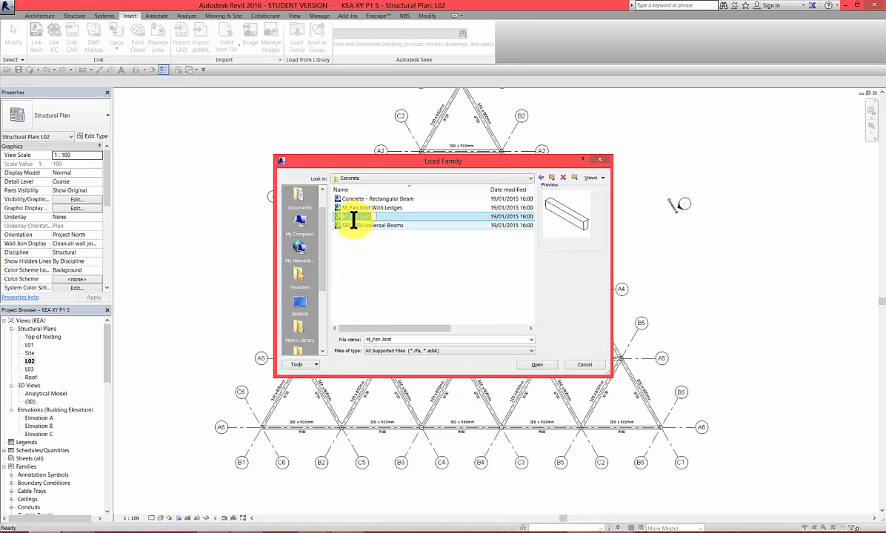
pyautogui.press('Home')
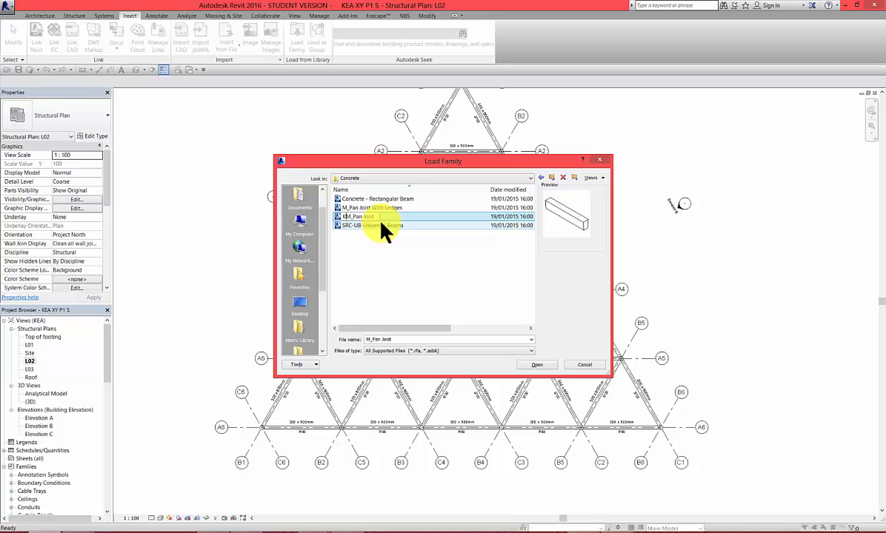
pyautogui.write('KEA')
pyautogui.click(391, 258)
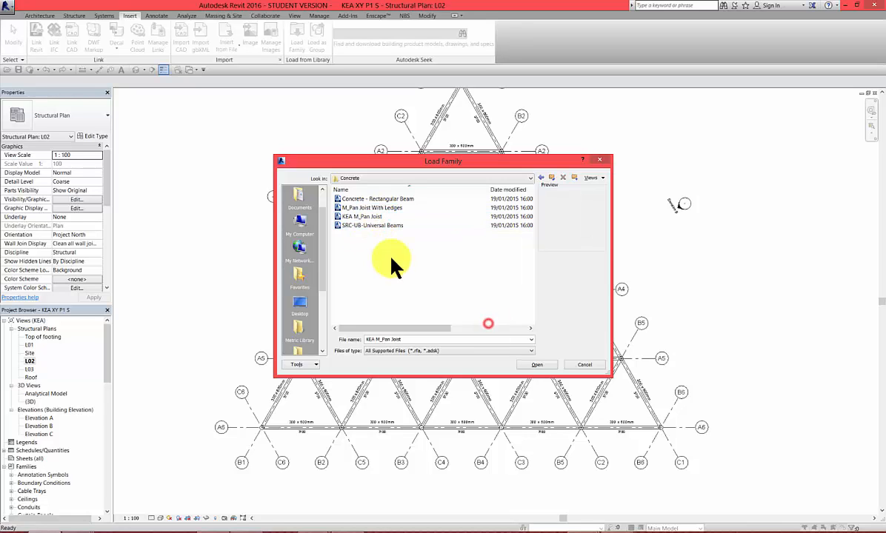
pyautogui.click(356, 216)
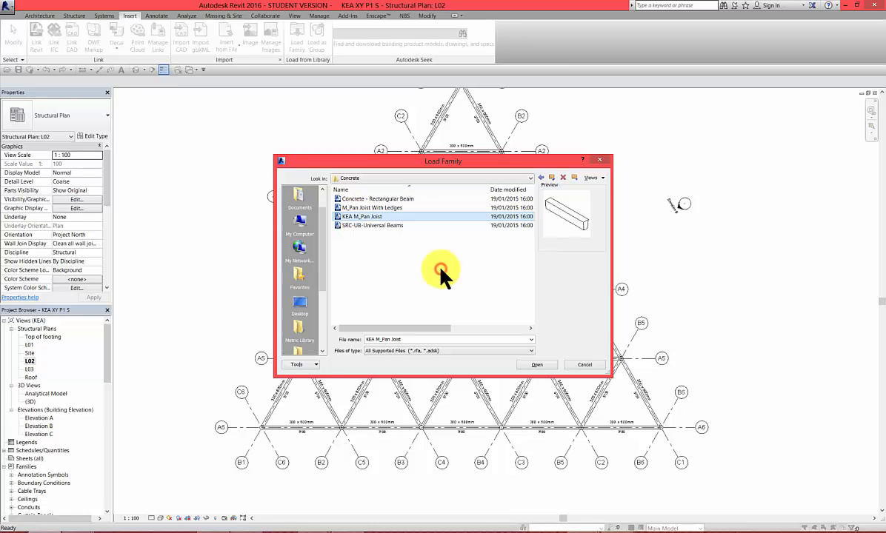
pyautogui.click(536, 364)
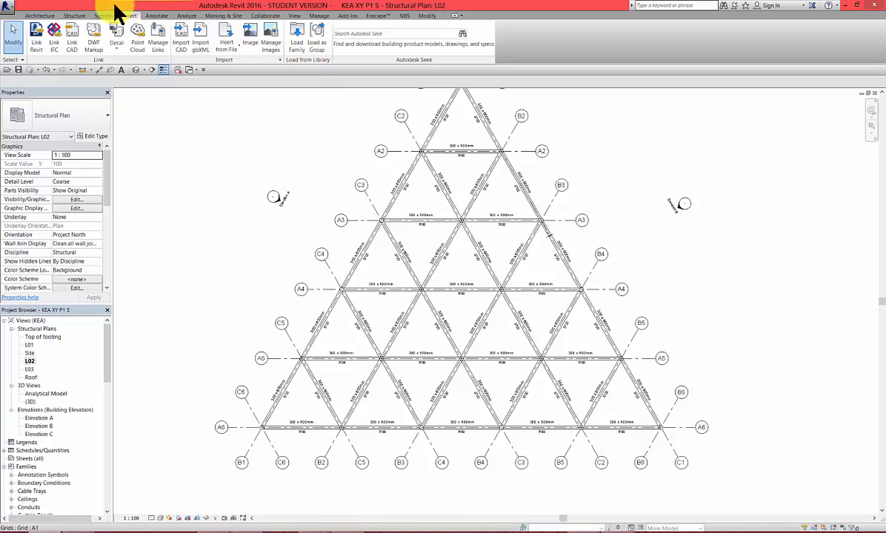
# - Start an automatic structural beam system on L02 with beam type KEA M_Pan Joist : 150 x 350
pyautogui.click(75, 15)
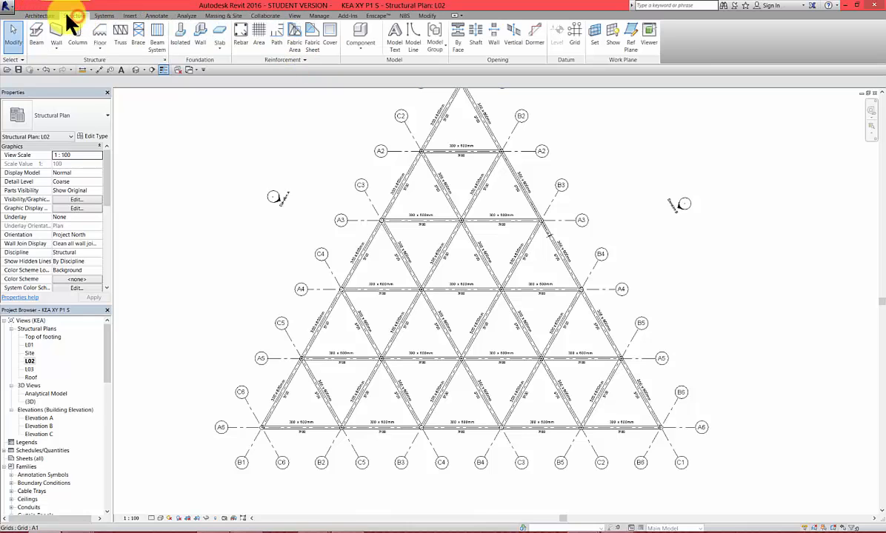
pyautogui.click(191, 55)
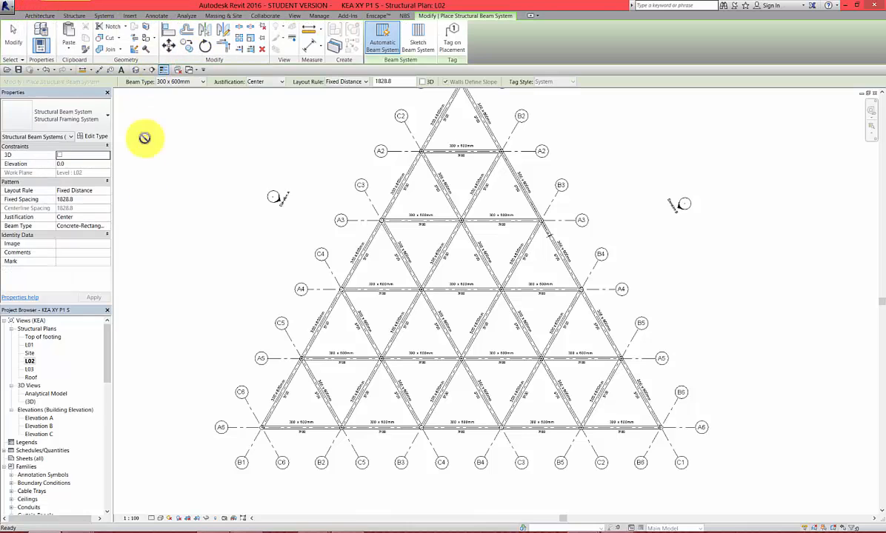
pyautogui.click(90, 225)
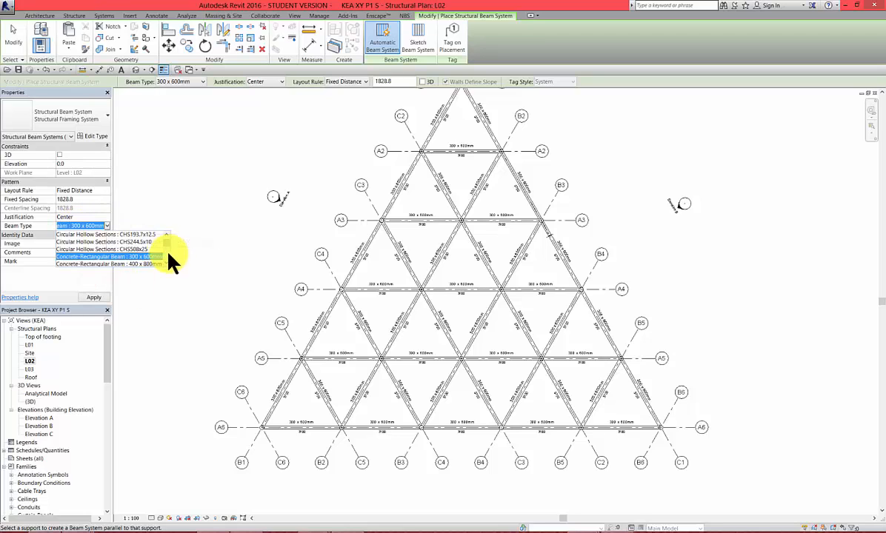
pyautogui.moveTo(165, 243); pyautogui.dragTo(165, 246)
pyautogui.scroll(3, 166, 251)
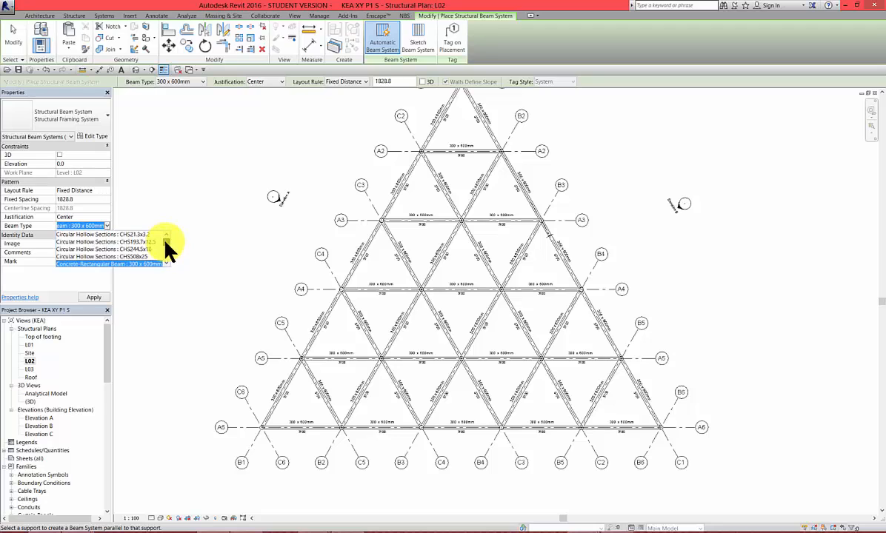
pyautogui.scroll(-2, 165, 243)
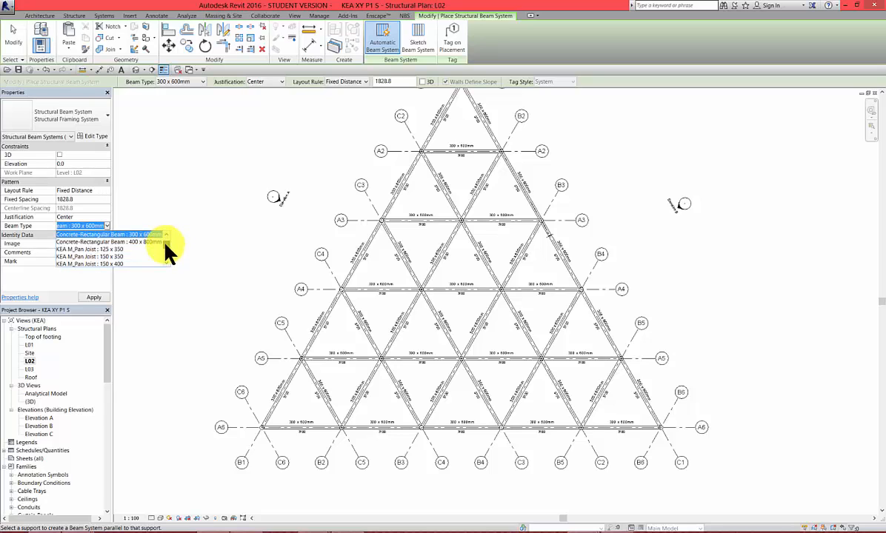
pyautogui.click(105, 256)
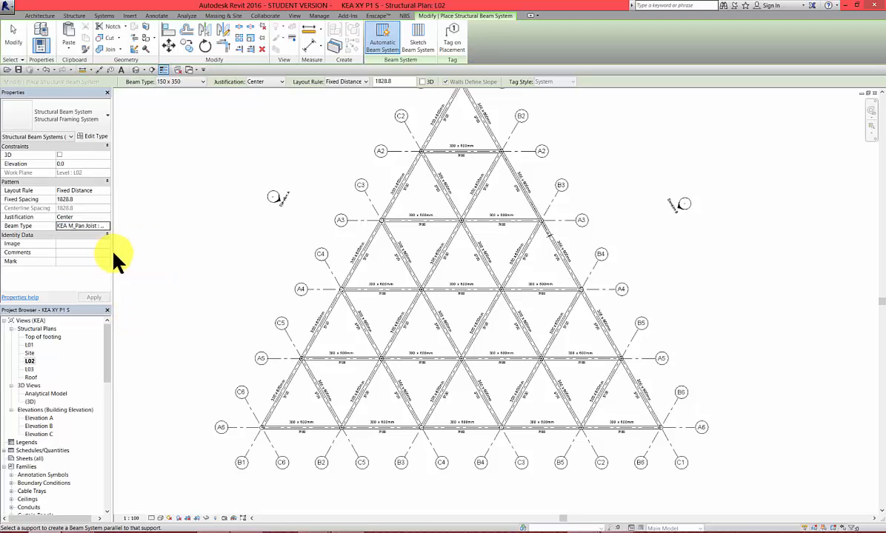
# - Place joist beam systems in the two triangular bays at each lower corner of the grid, between gridlines A5 and A6
pyautogui.click(324, 400)
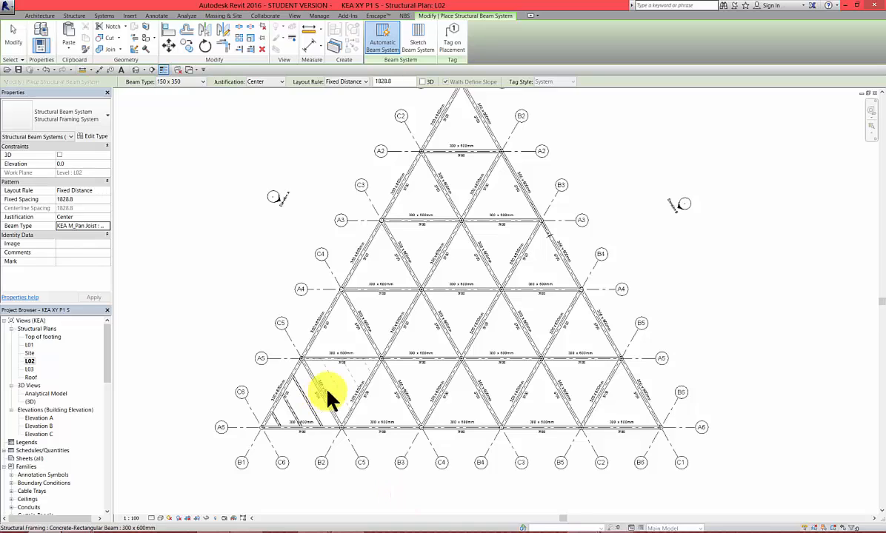
pyautogui.click(324, 394)
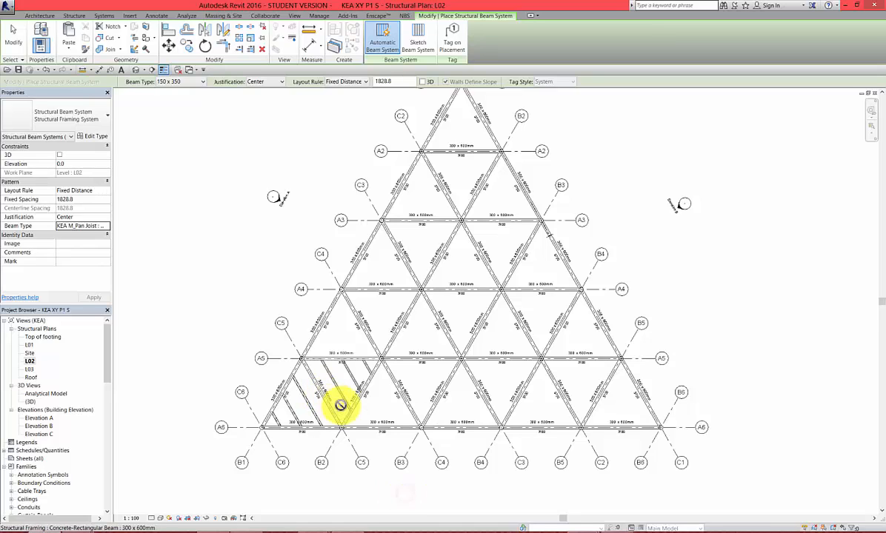
pyautogui.click(593, 396)
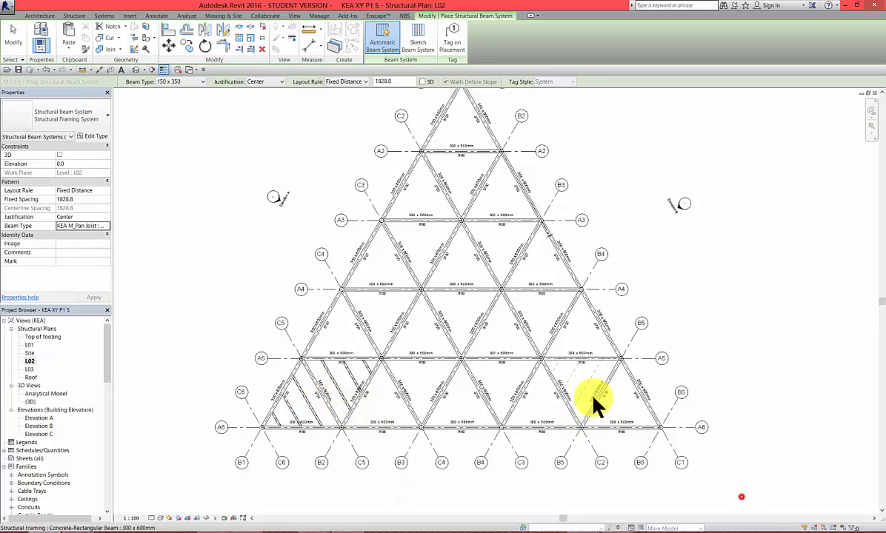
pyautogui.click(603, 399)
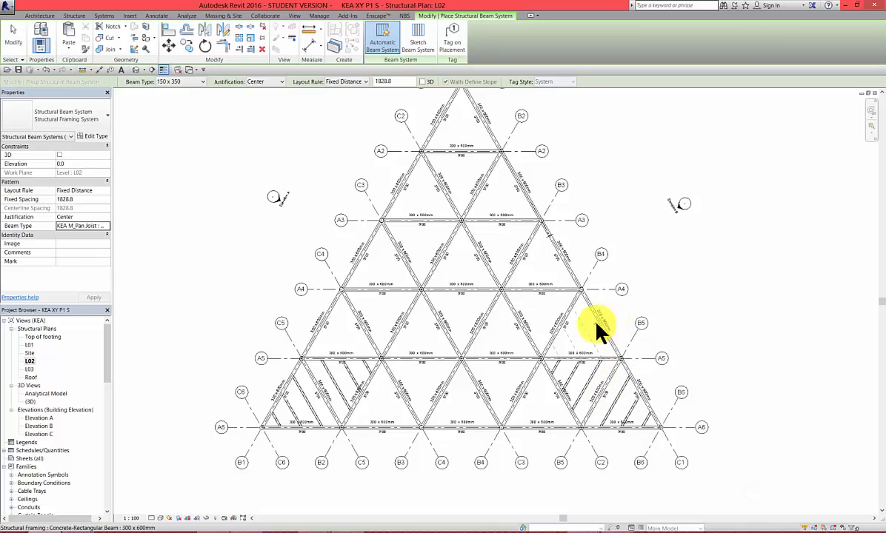
# - Place joist beam systems in the bays up the grid's right-hand edge from A5 to the apex, undoing one misplaced in an inner bay
pyautogui.click(518, 318)
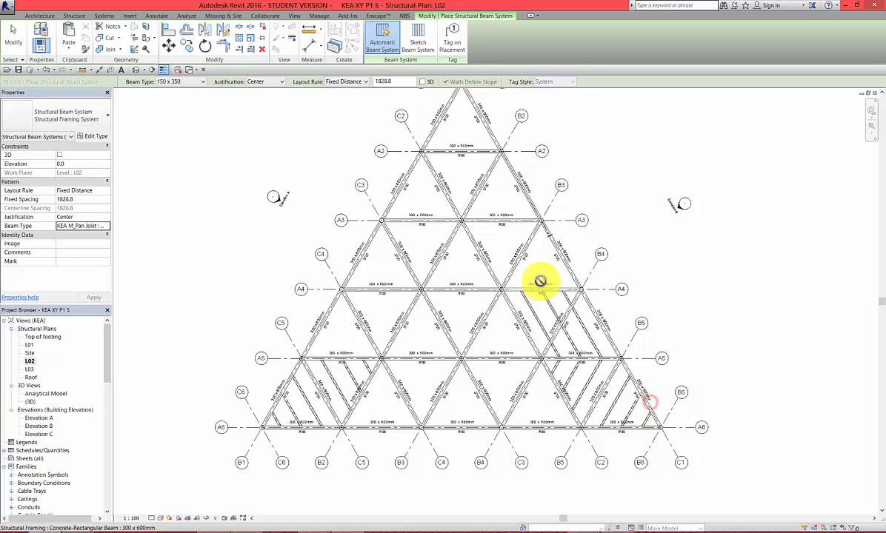
pyautogui.click(560, 250)
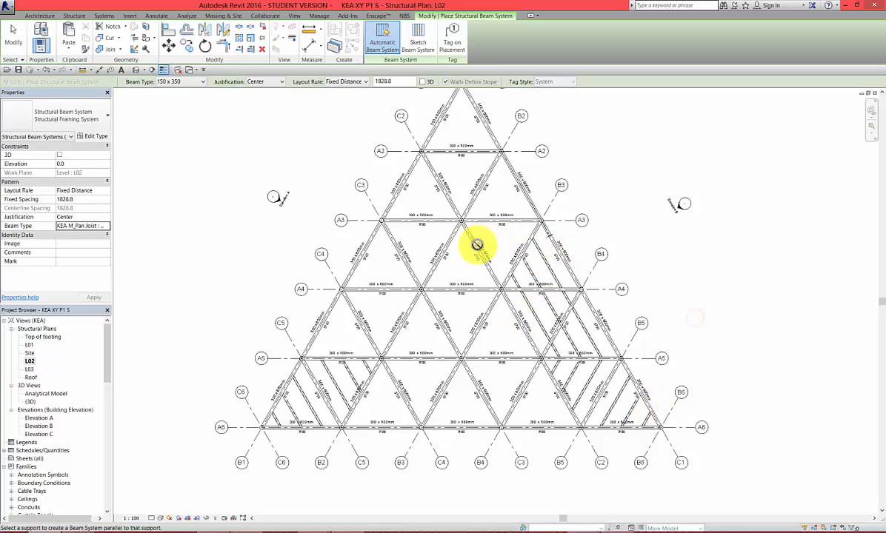
pyautogui.click(477, 250)
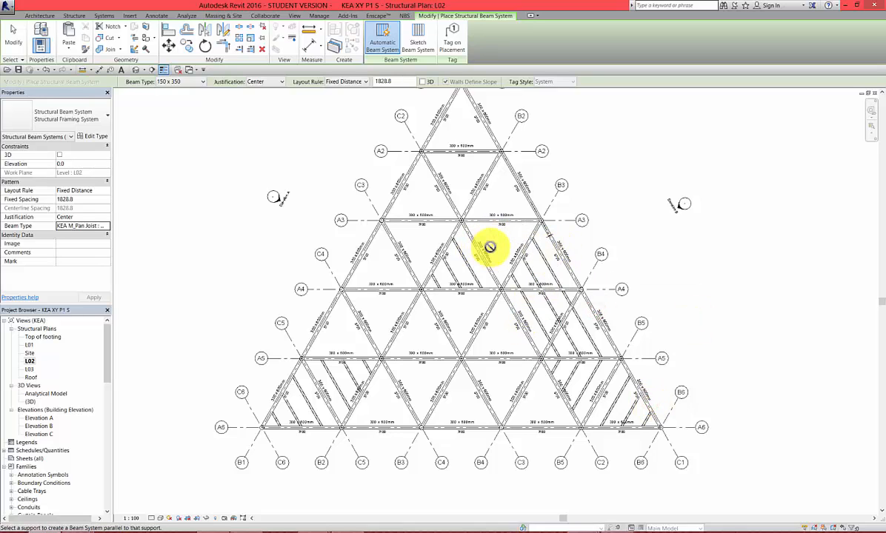
pyautogui.hotkey('ctrl', 'z')
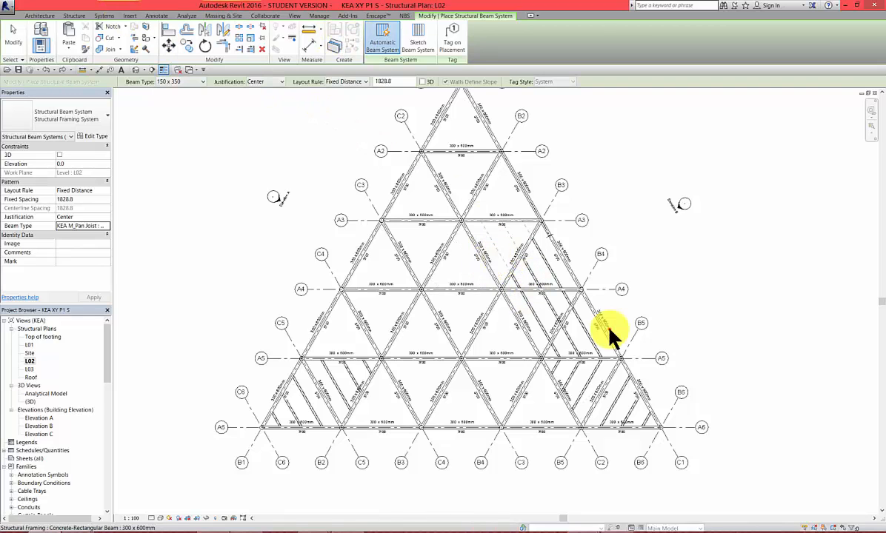
pyautogui.click(511, 236)
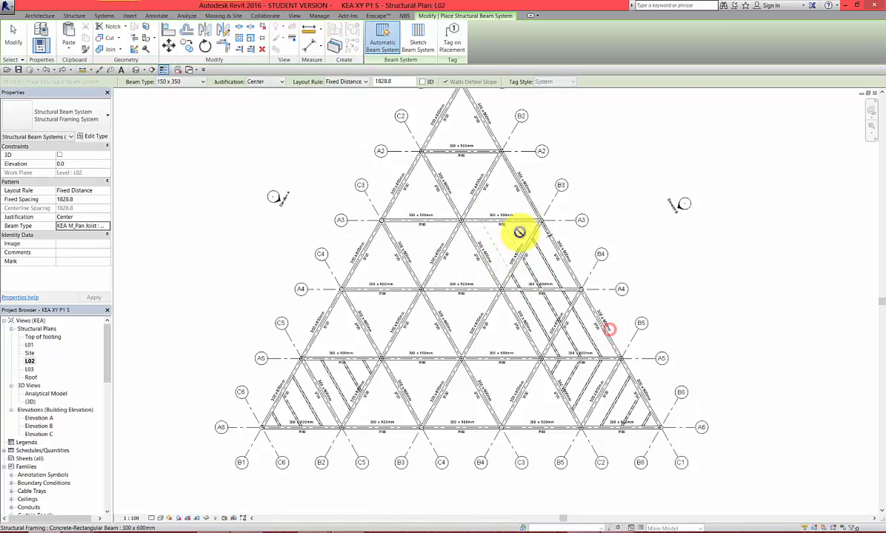
pyautogui.click(523, 192)
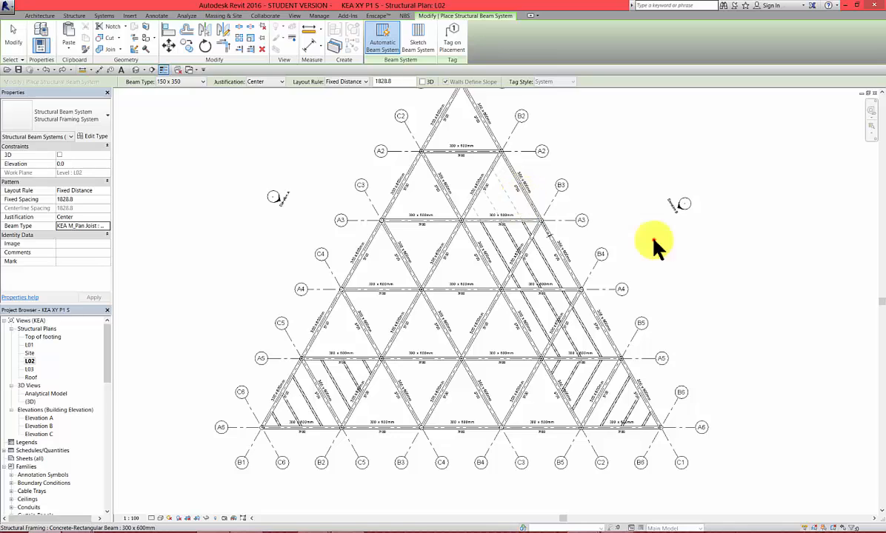
pyautogui.click(459, 145)
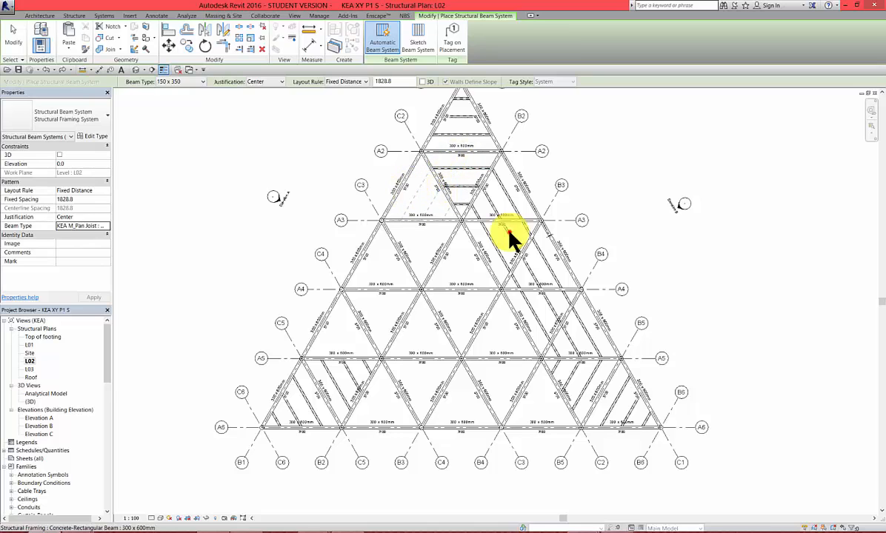
# - Place joist beam systems in the remaining perimeter bays down the grid's left-hand edge, from gridline A2 to A5
pyautogui.click(550, 314)
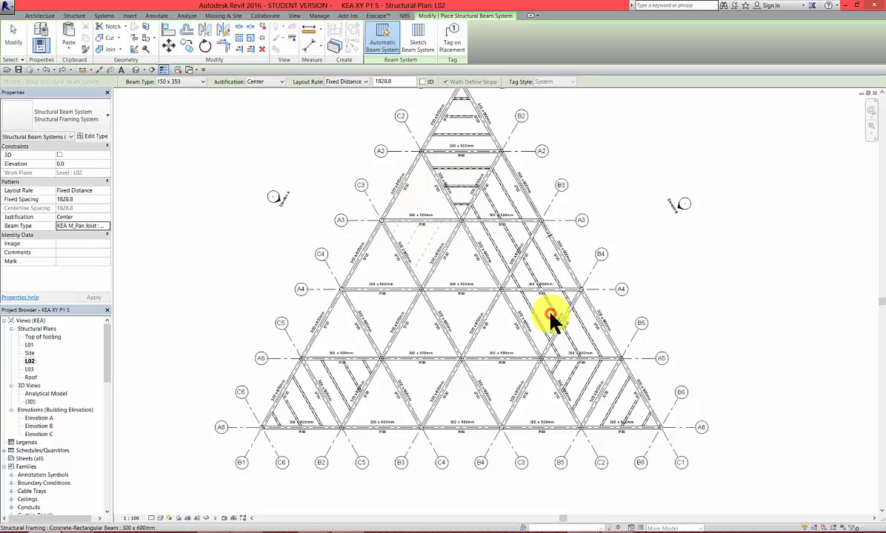
pyautogui.click(507, 234)
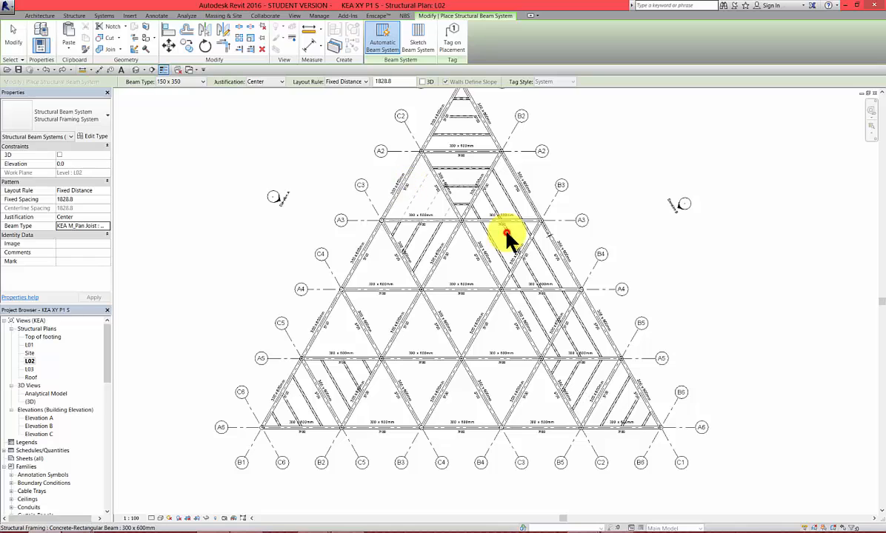
pyautogui.click(363, 257)
pyautogui.click(397, 328)
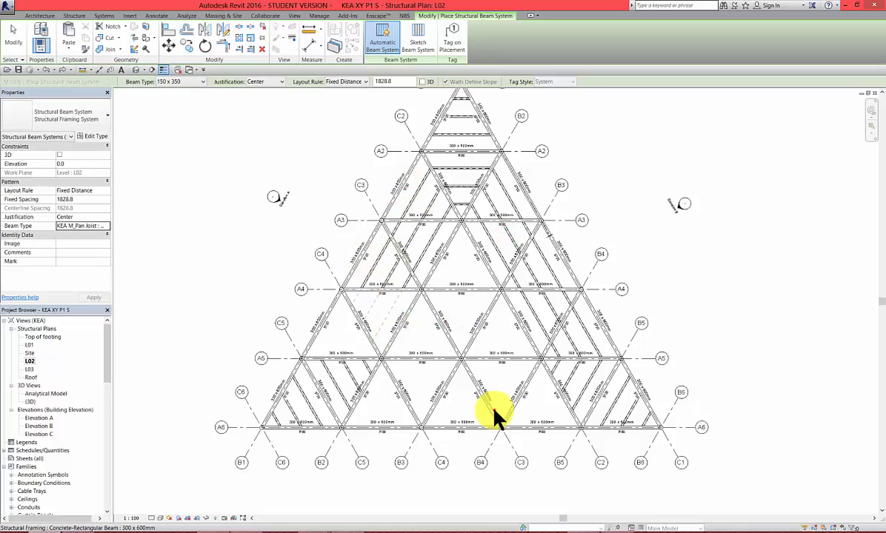
pyautogui.click(494, 409)
pyautogui.click(403, 412)
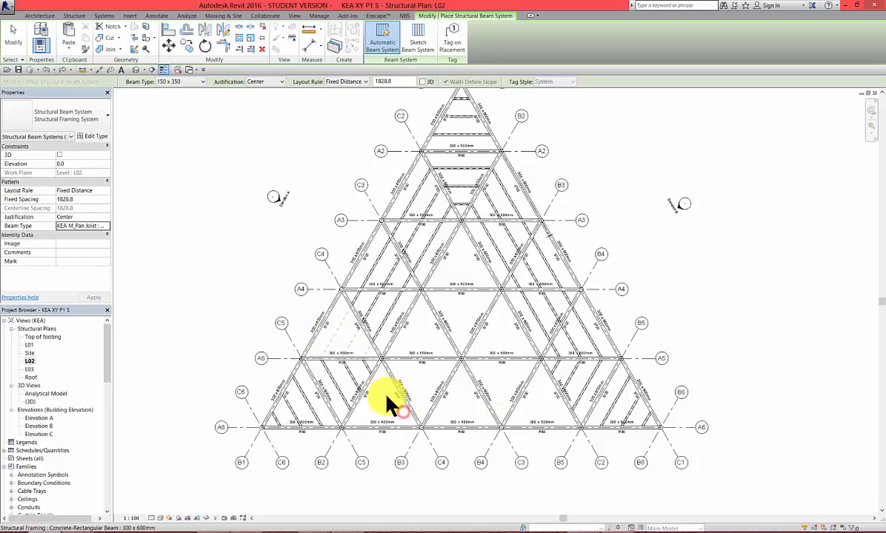
# - Fill the remaining bays between gridlines A5 and A6 with horizontal joist beam systems and end the beam system command
pyautogui.click(386, 427)
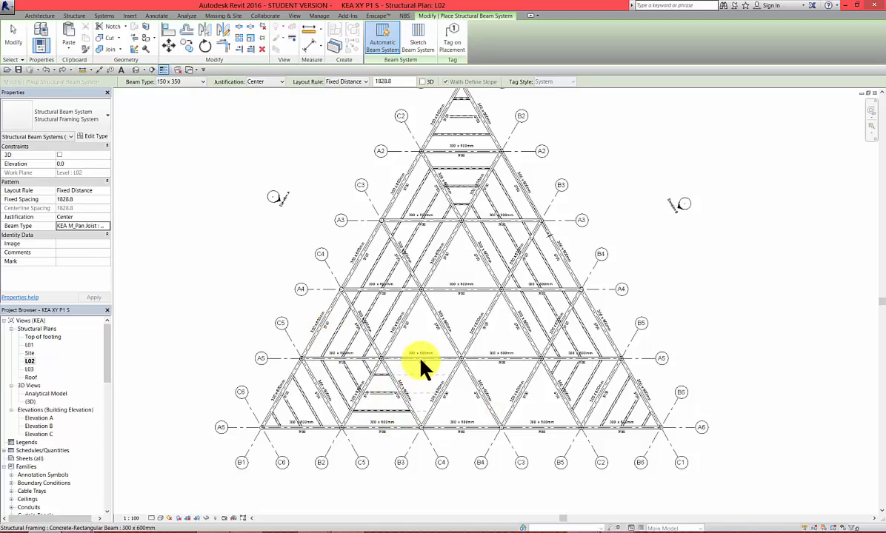
pyautogui.click(463, 431)
pyautogui.click(586, 422)
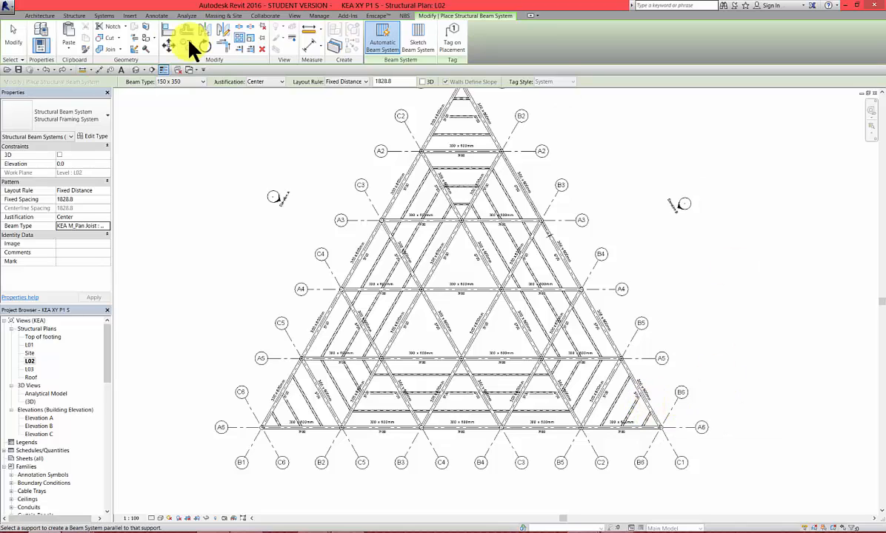
pyautogui.click(15, 30)
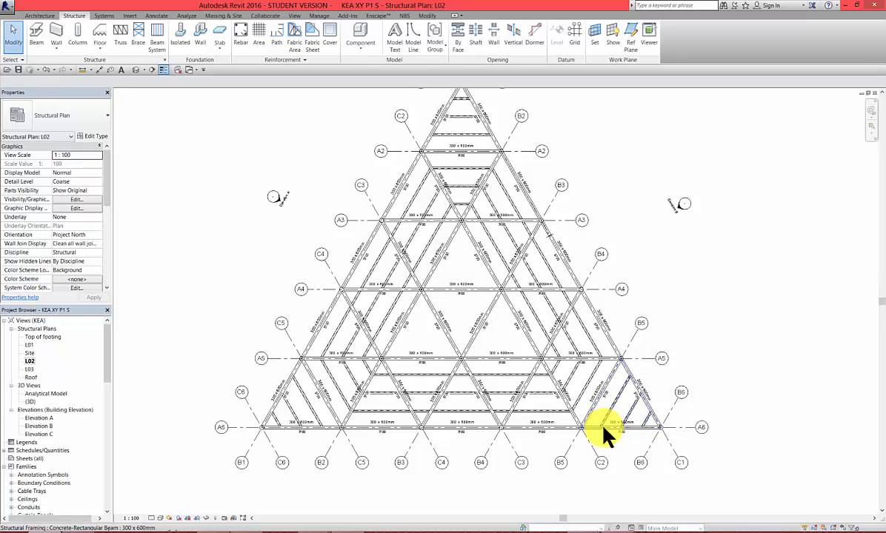
# - Select the beam system in the lower-right corner bay near B6, and extend the selection to all its instances in the entire project
pyautogui.scroll(4, 672, 494)
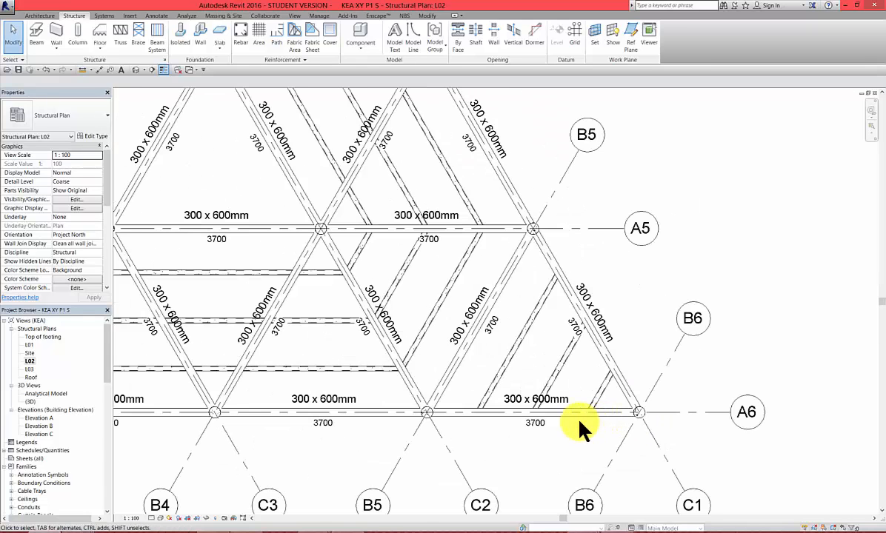
pyautogui.press('Tab')
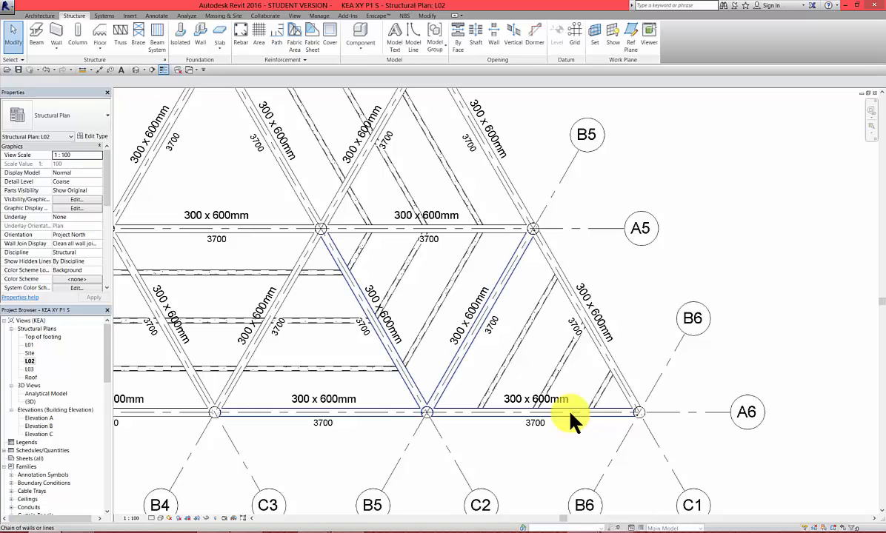
pyautogui.press('Tab')
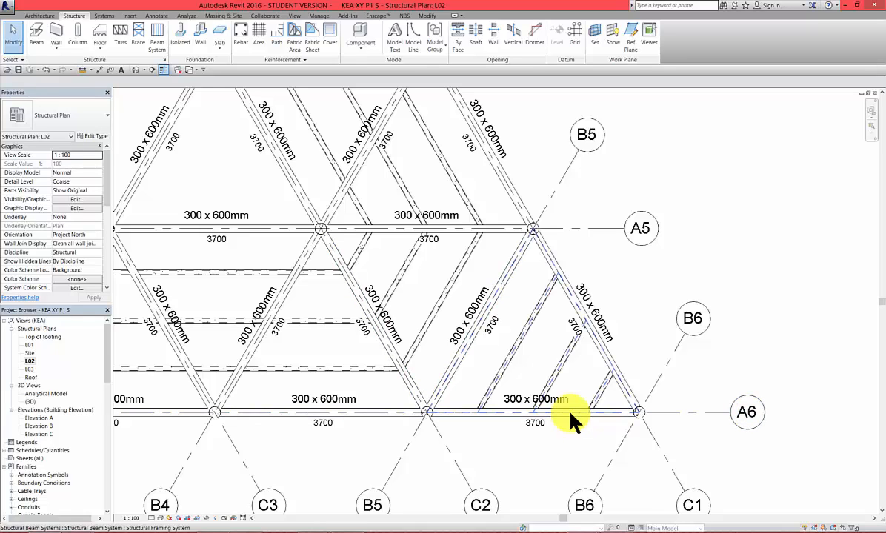
pyautogui.click(570, 412)
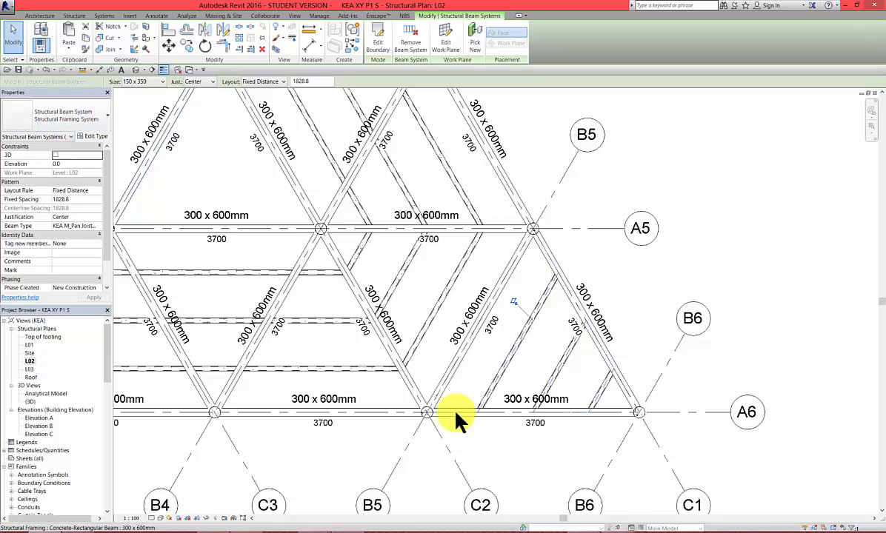
pyautogui.rightClick(500, 409)
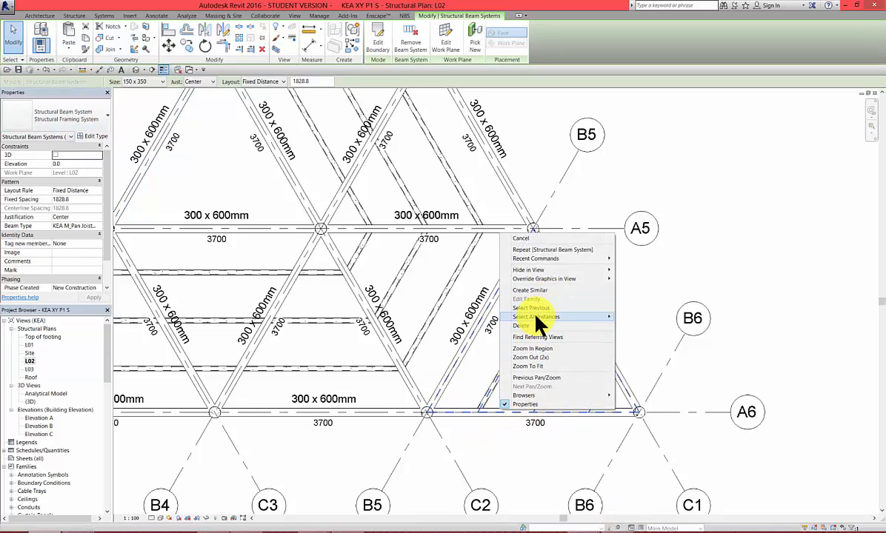
pyautogui.moveTo(562, 317)
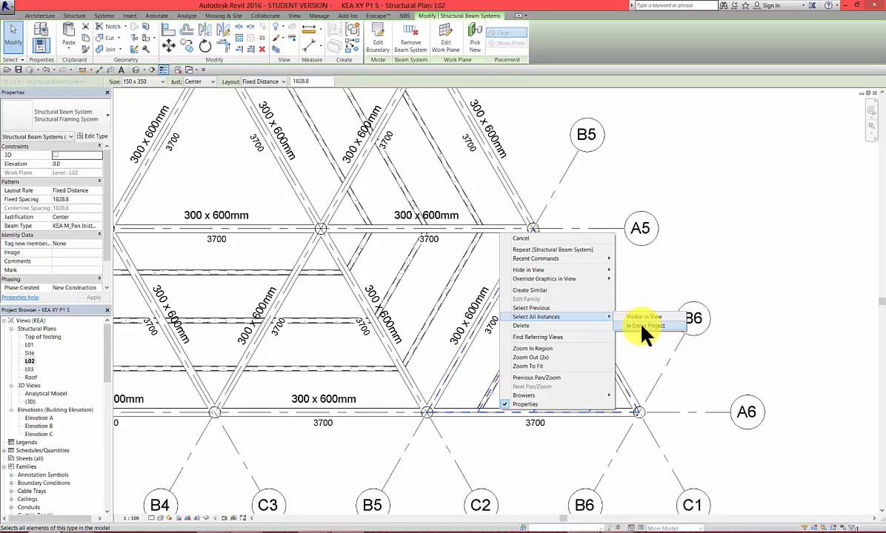
pyautogui.click(641, 327)
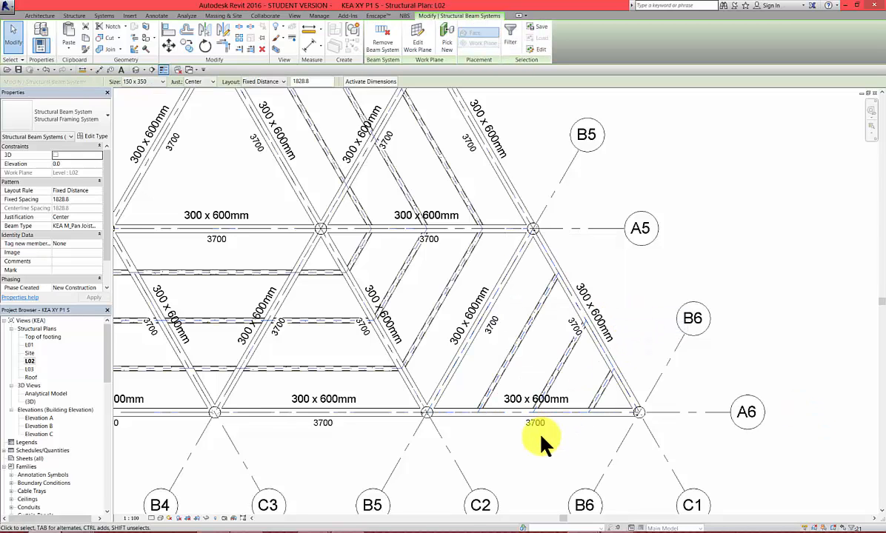
# - Copy the selected beam systems and paste them aligned to levels L03 and Roof
pyautogui.scroll(-3, 545, 442)
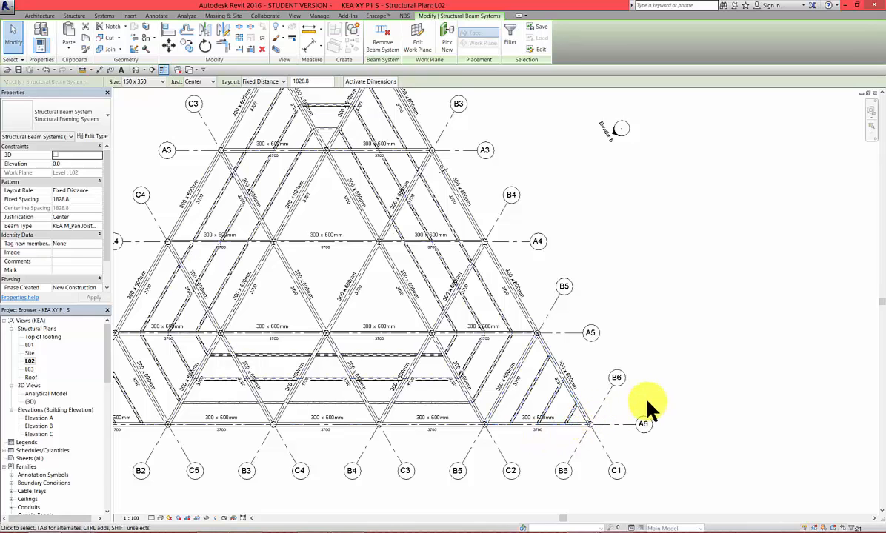
pyautogui.scroll(-1, 642, 400)
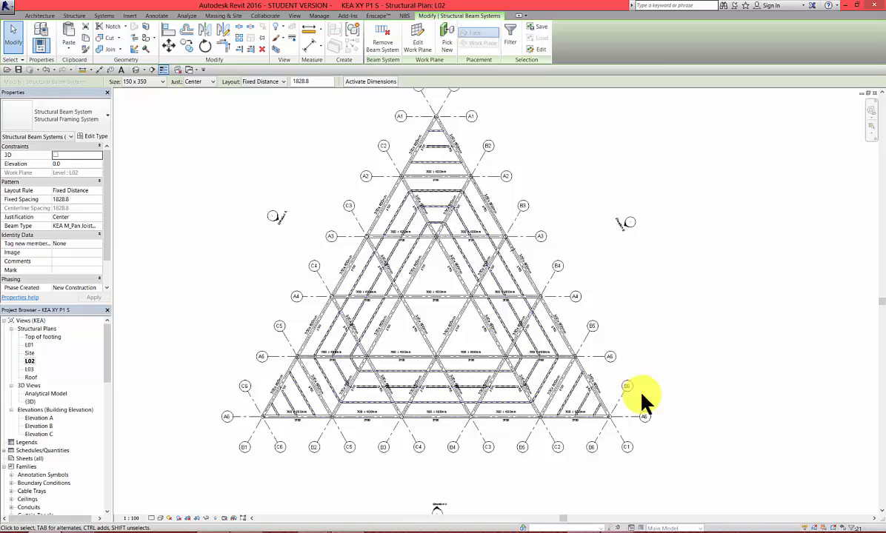
pyautogui.click(70, 49)
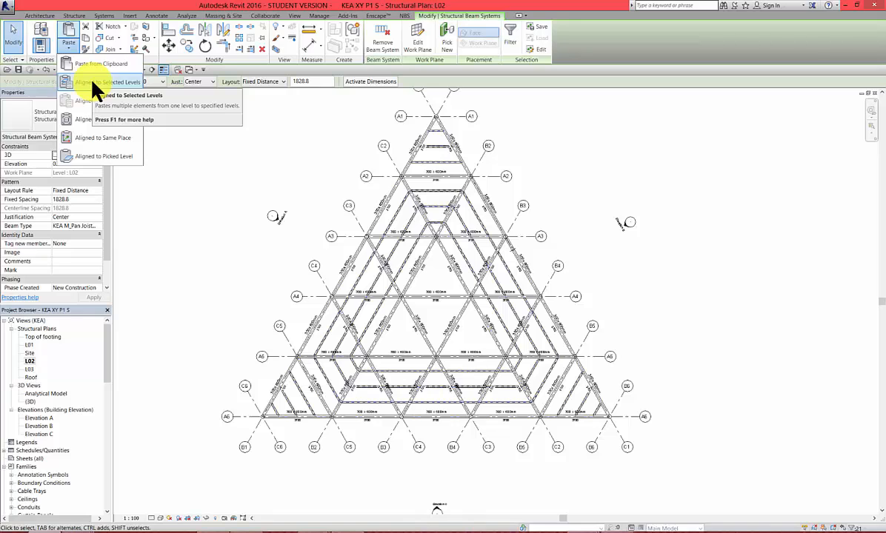
pyautogui.click(100, 83)
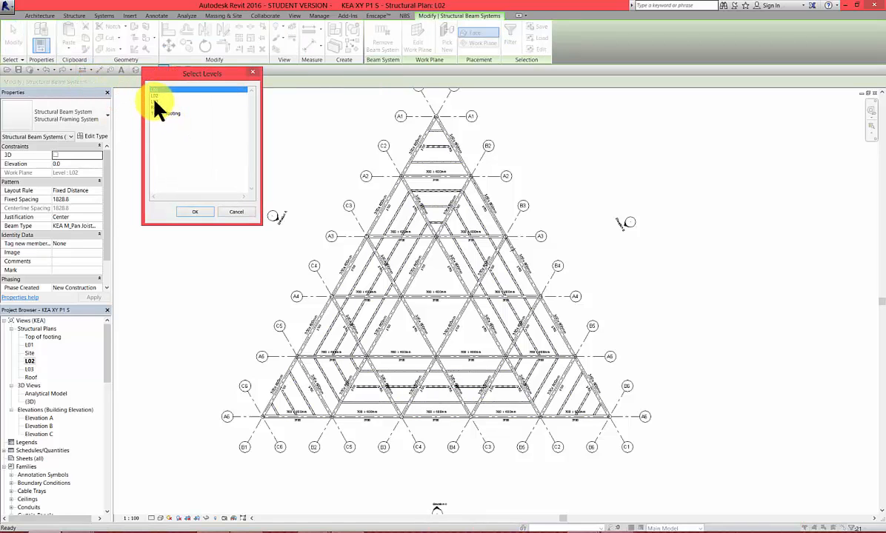
pyautogui.press('Down')
pyautogui.press('Down')
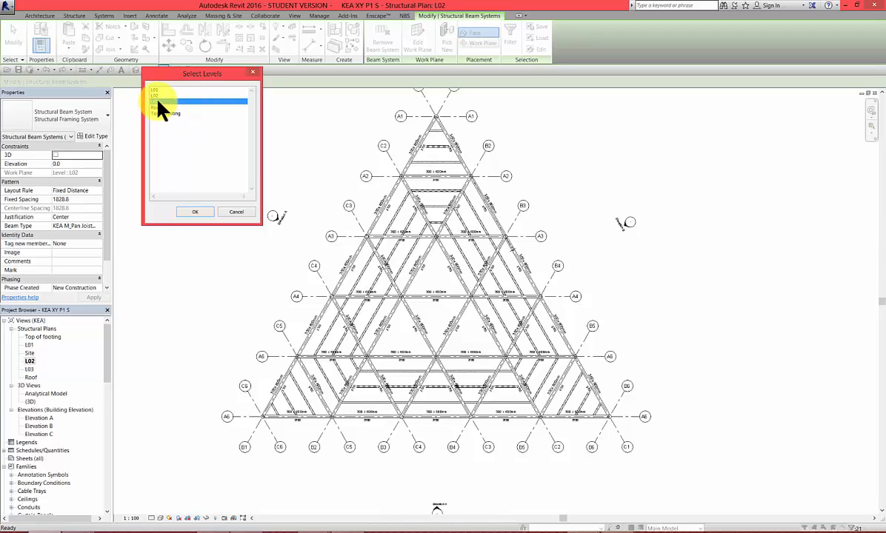
pyautogui.hotkey('shift', 'Down')
pyautogui.click(195, 212)
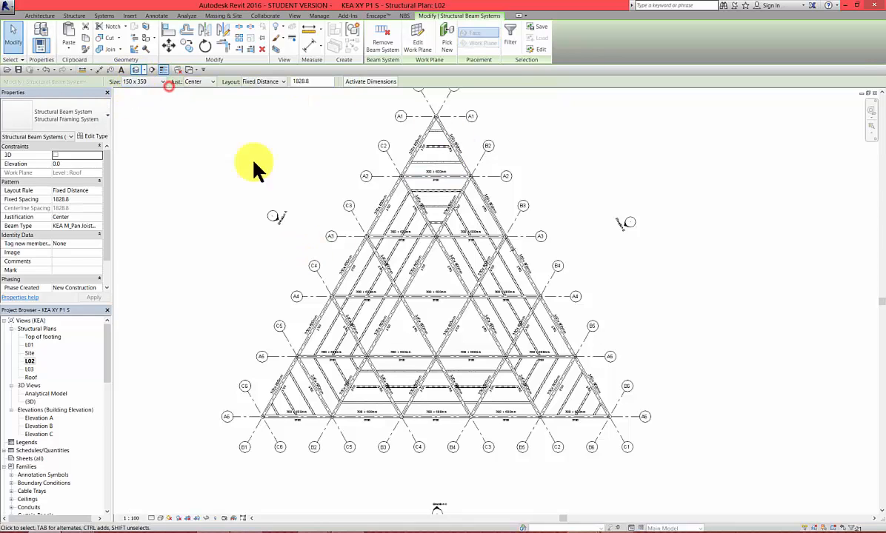
# - Open the 3D view and orbit around the building to inspect the joists on every level
pyautogui.click(580, 445)
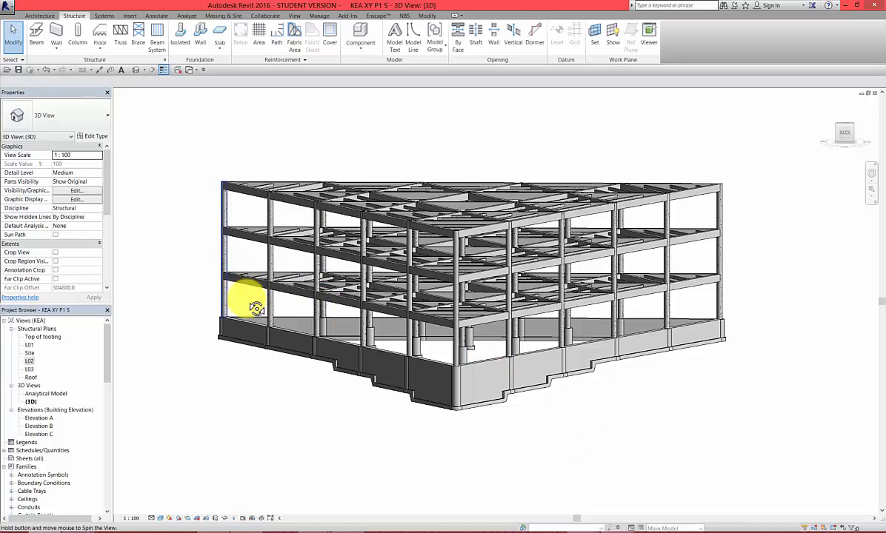
pyautogui.keyDown('shift'); pyautogui.moveTo(255, 308); pyautogui.dragTo(268, 360, button='middle'); pyautogui.keyUp('shift')
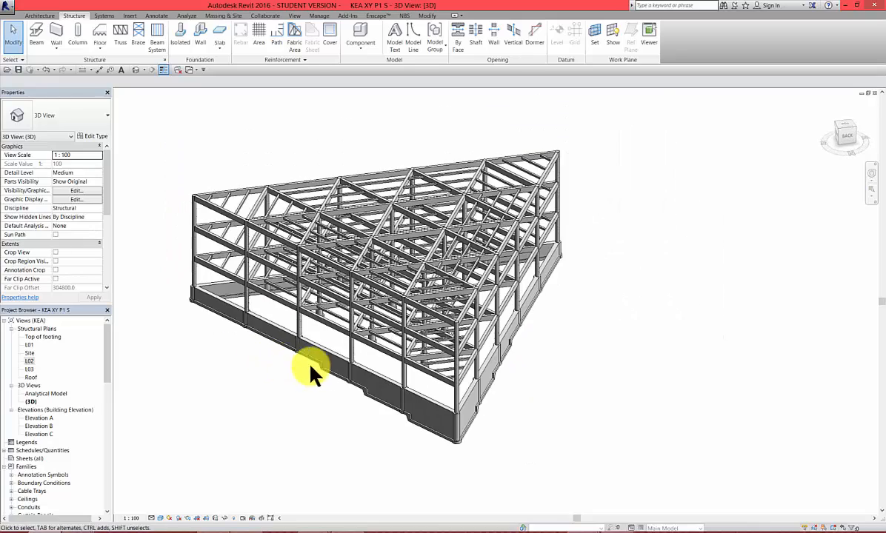
pyautogui.keyDown('shift'); pyautogui.moveTo(559, 380); pyautogui.dragTo(539, 345, button='middle'); pyautogui.keyUp('shift')
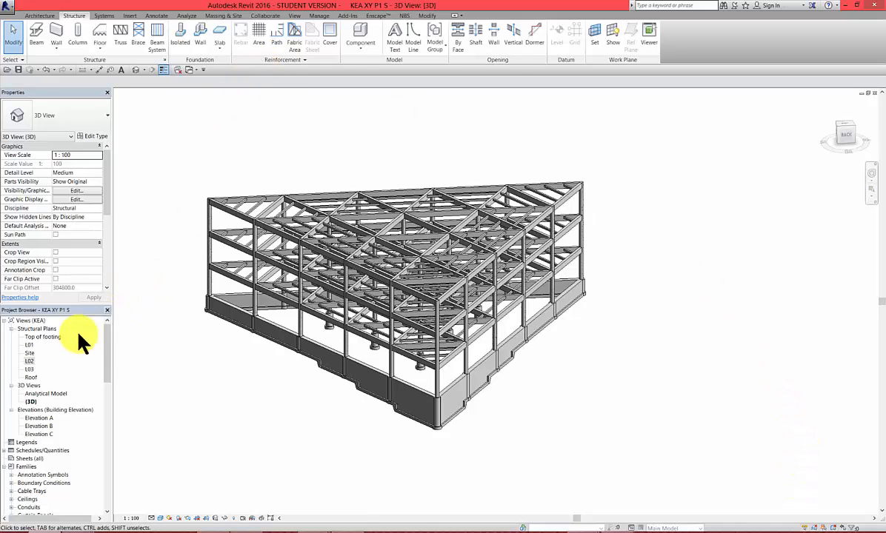
# - On structural plan L02, tag all untagged structural framing with M_Structural Framing Tag : Standard and check the joist tags
pyautogui.doubleClick(29, 345)
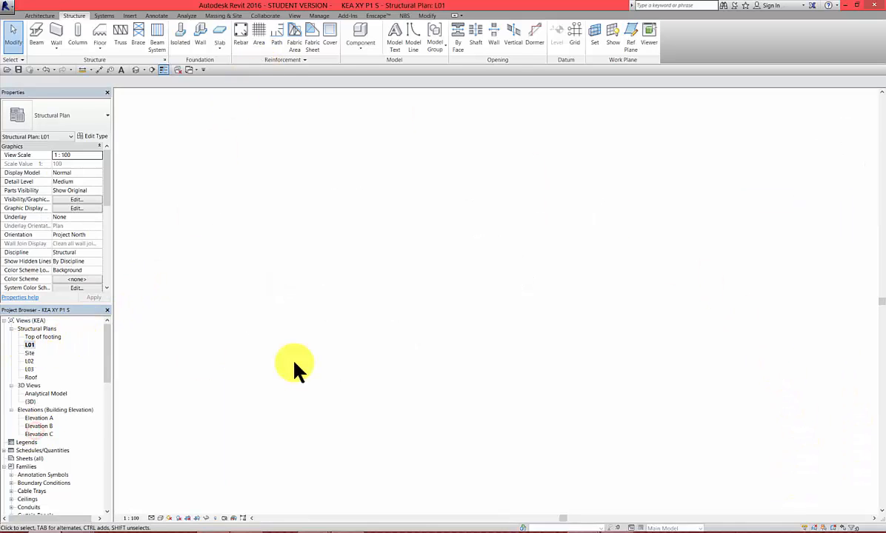
pyautogui.doubleClick(30, 361)
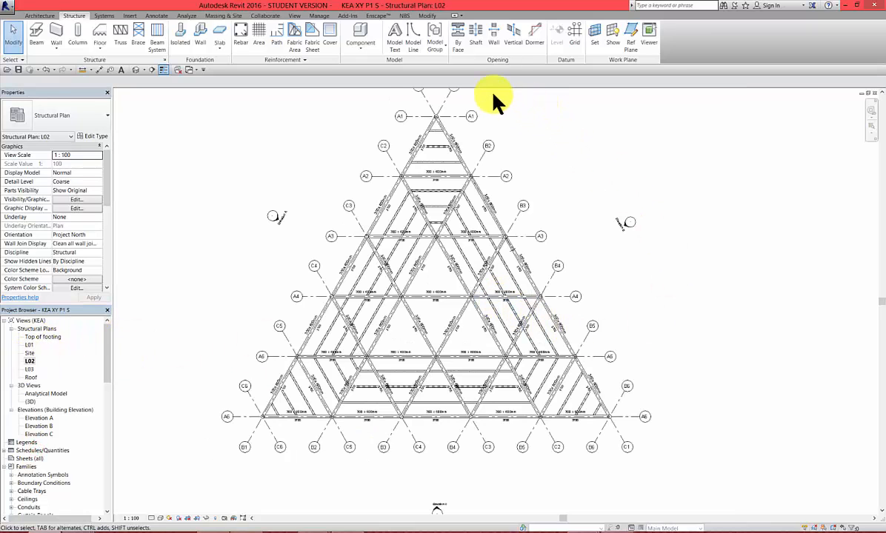
pyautogui.click(156, 16)
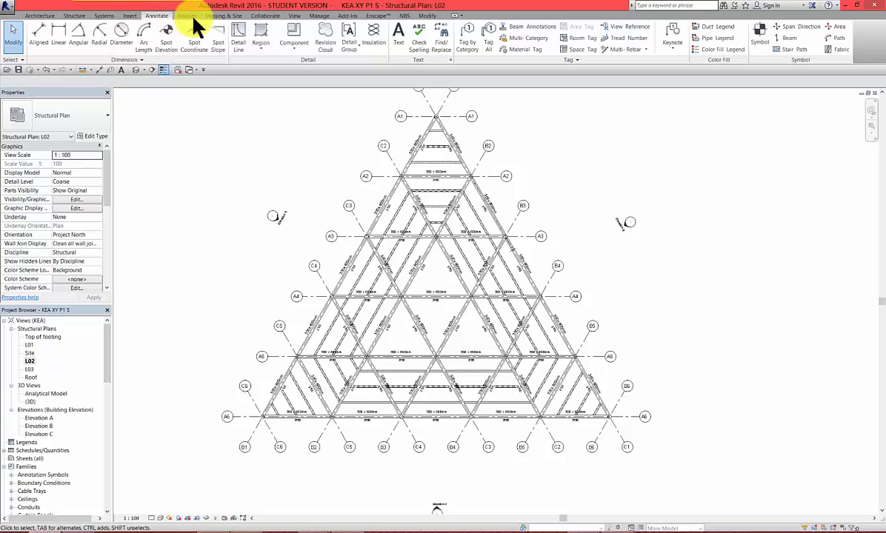
pyautogui.click(489, 38)
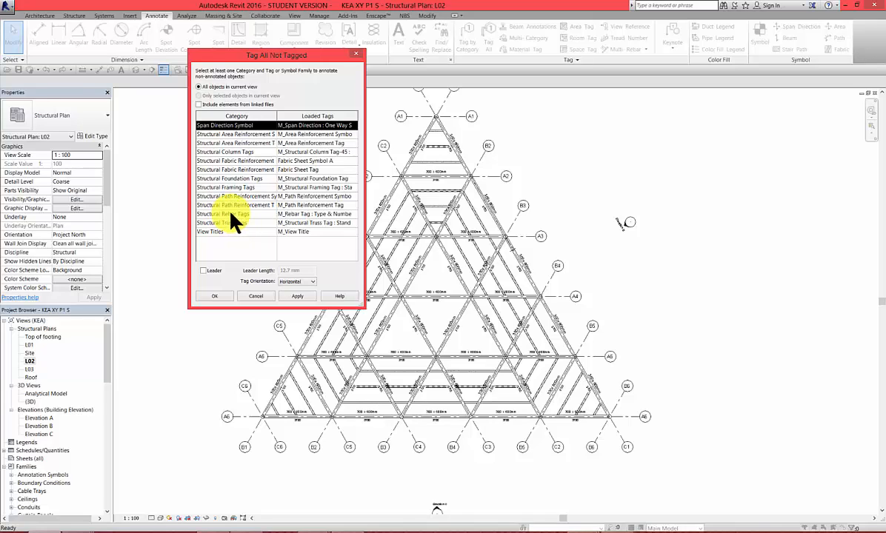
pyautogui.click(236, 188)
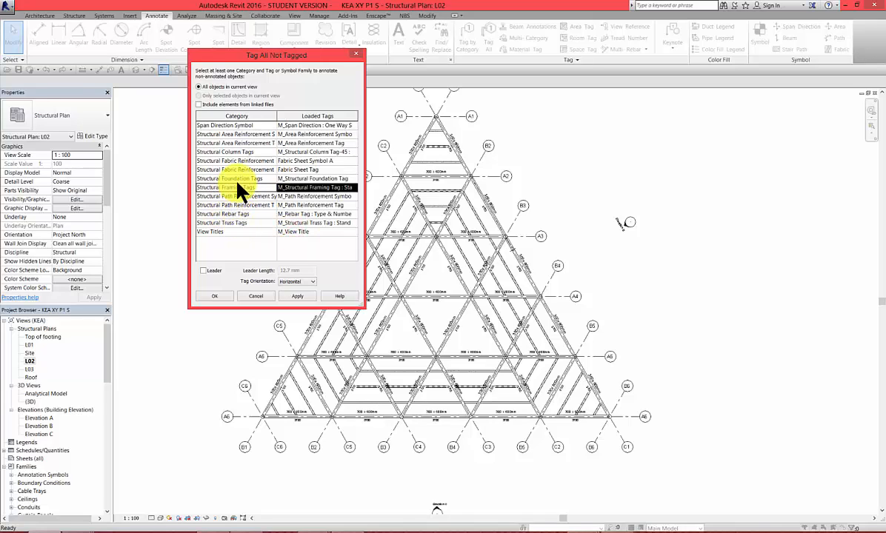
pyautogui.click(215, 296)
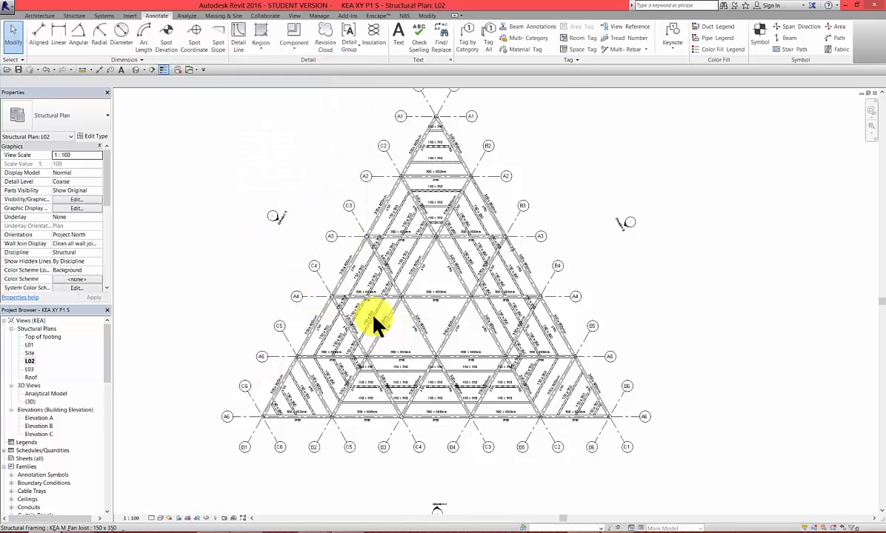
pyautogui.scroll(8, 384, 341)
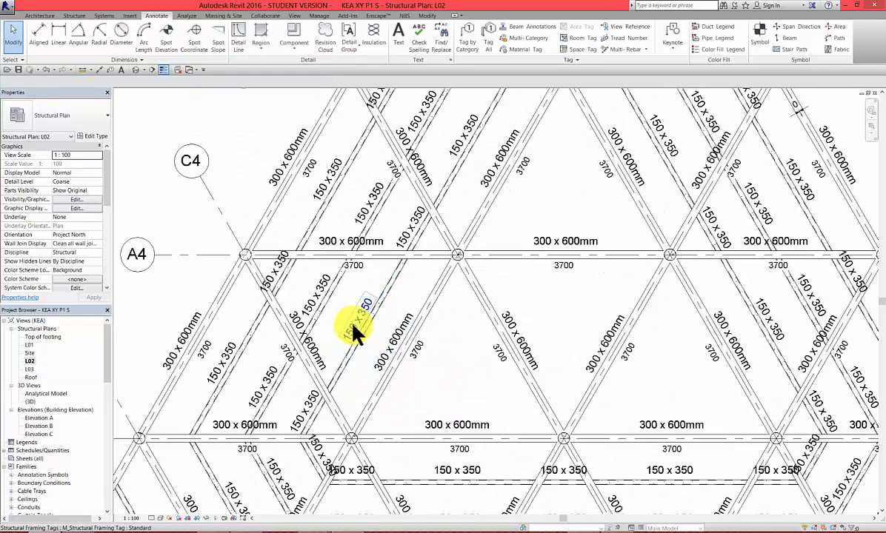
pyautogui.scroll(-4, 356, 331)
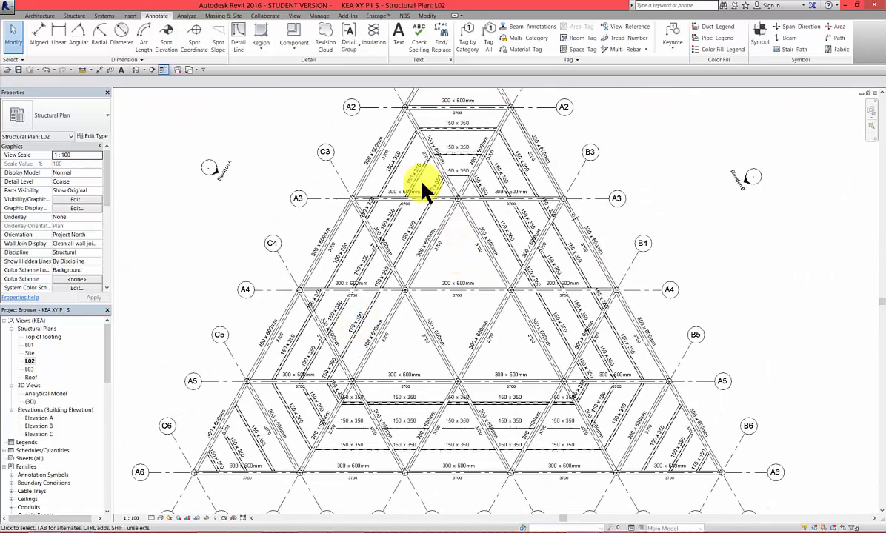
# - On structural plan L03, tag all untagged members using the Structural Framing Tags category
pyautogui.doubleClick(30, 369)
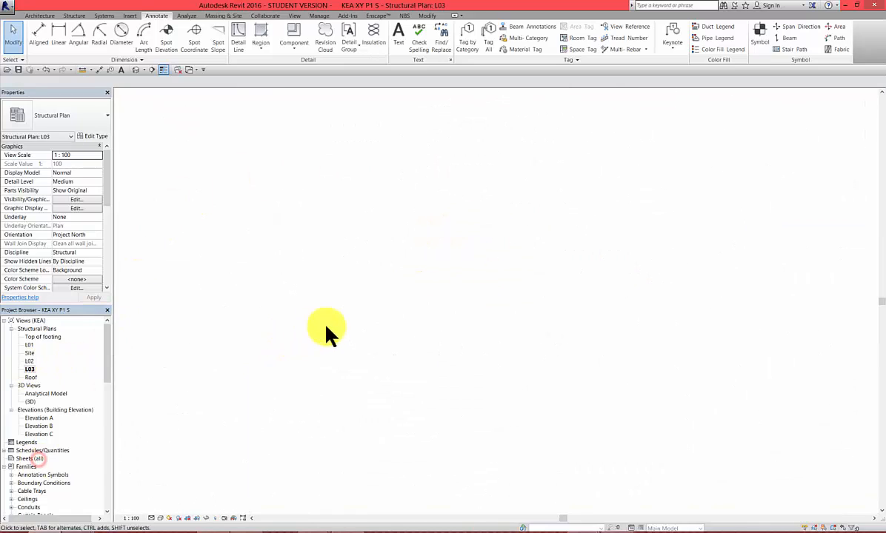
pyautogui.click(488, 40)
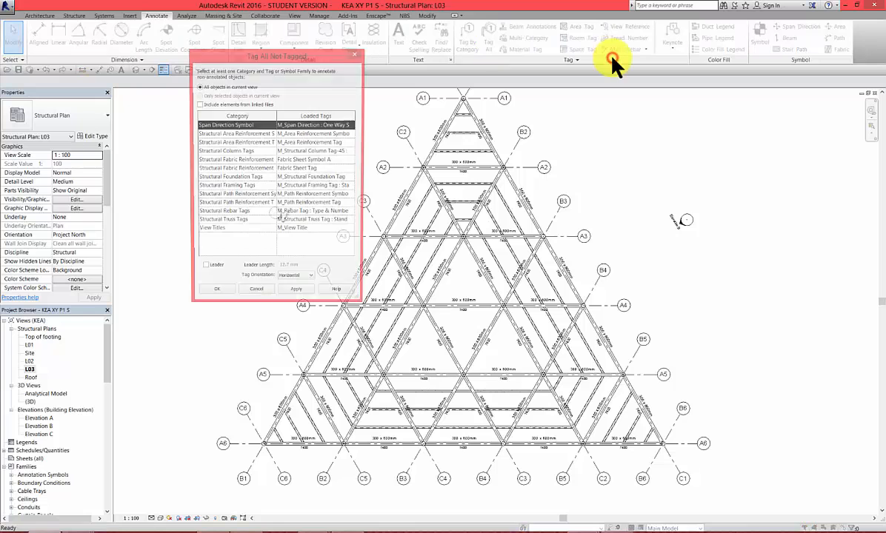
pyautogui.click(226, 188)
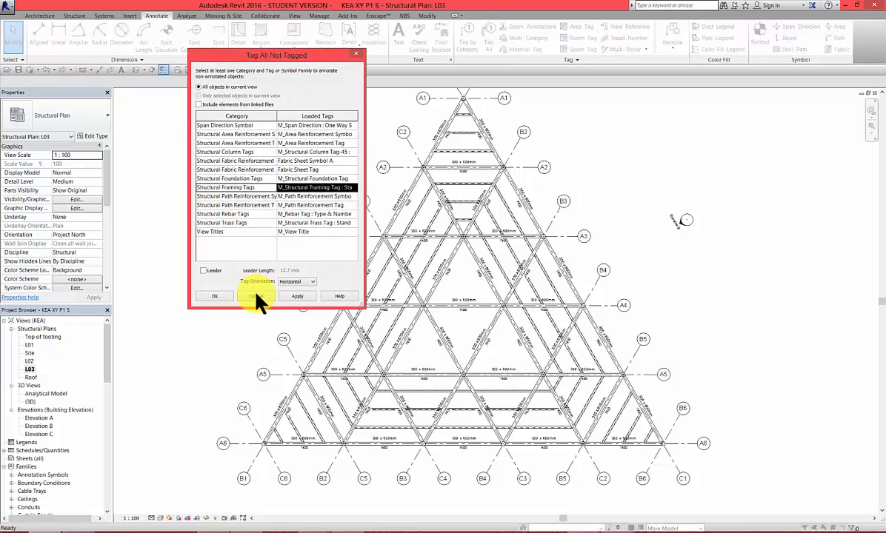
pyautogui.click(222, 296)
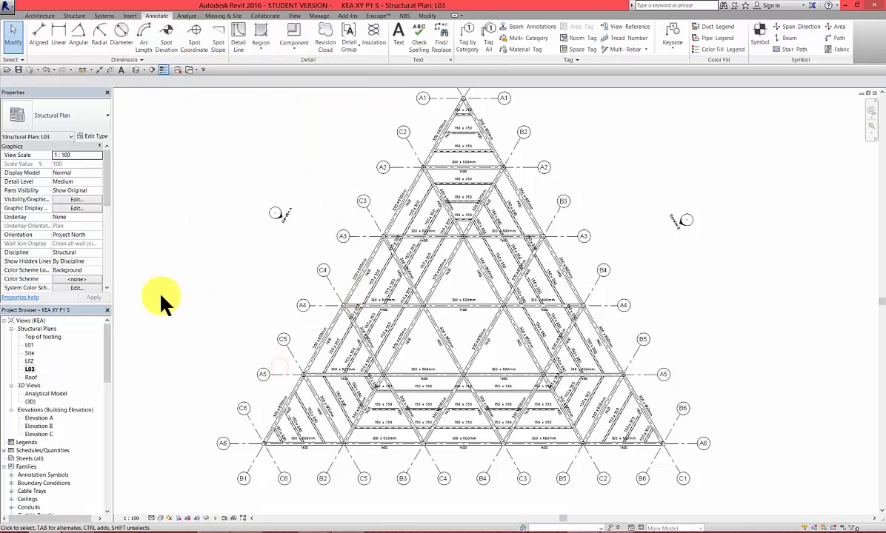
# - On the Roof structural plan, tag all untagged members using the Structural Framing Tags category
pyautogui.doubleClick(30, 377)
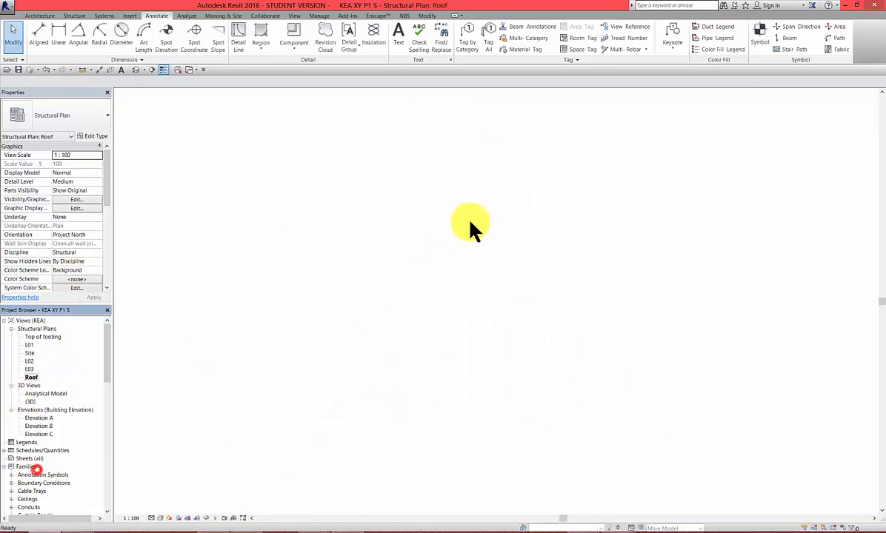
pyautogui.click(489, 40)
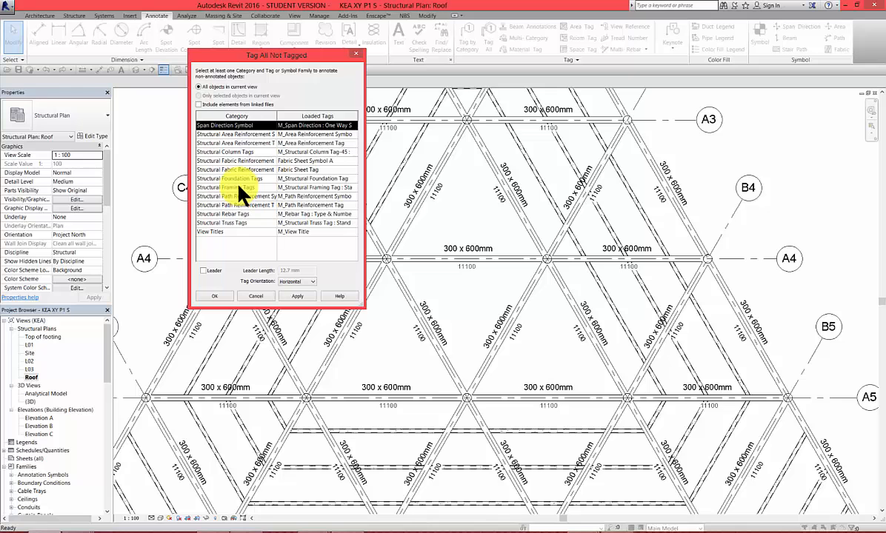
pyautogui.click(297, 187)
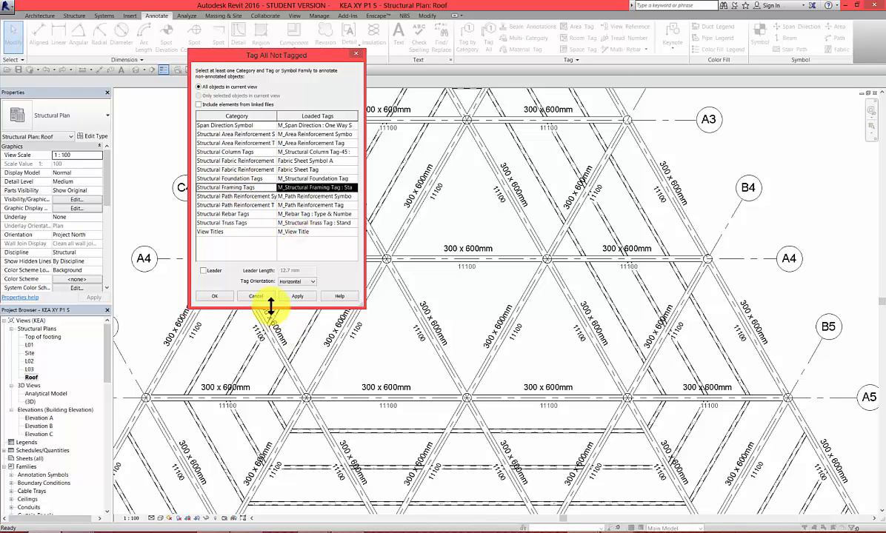
pyautogui.press('Return')
pyautogui.scroll(-5, 350, 302)
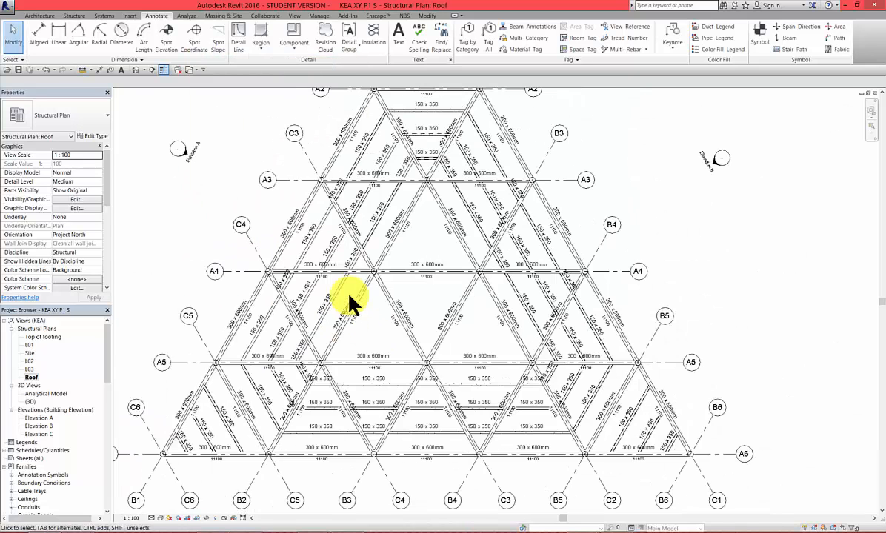
pyautogui.click(844, 487)
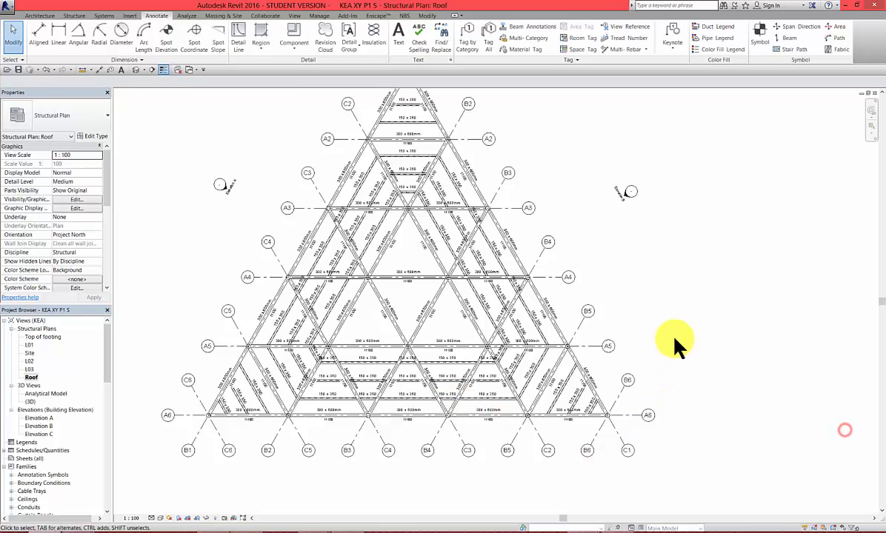